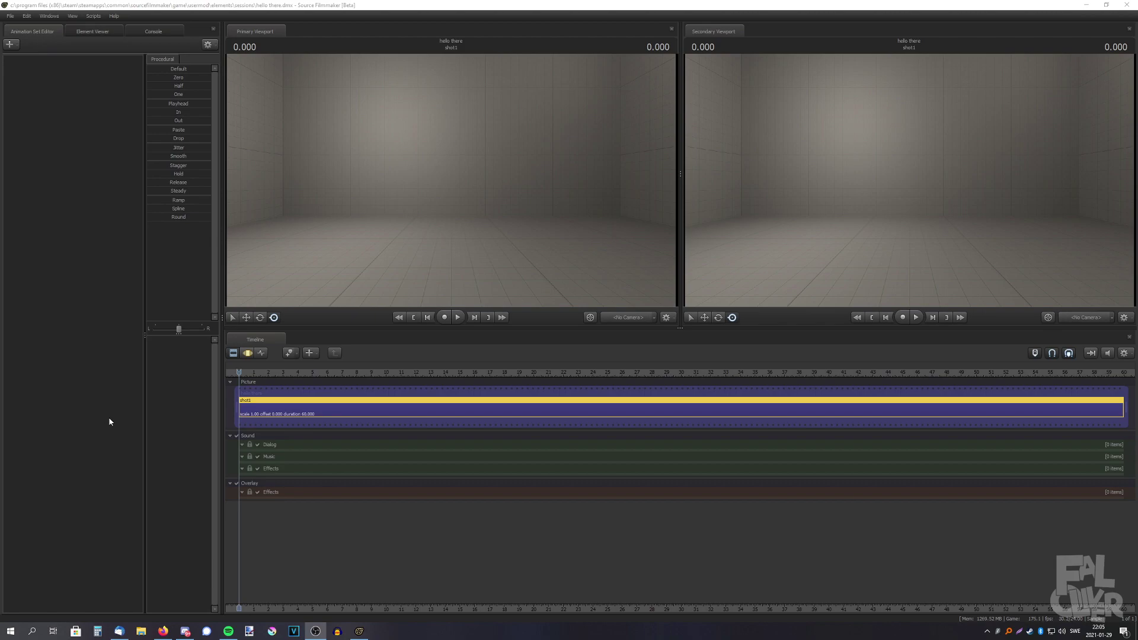
Add the inkling_girl_browneyes model to the scene, filtering the model list by "inkling"
click(9, 45)
click(29, 65)
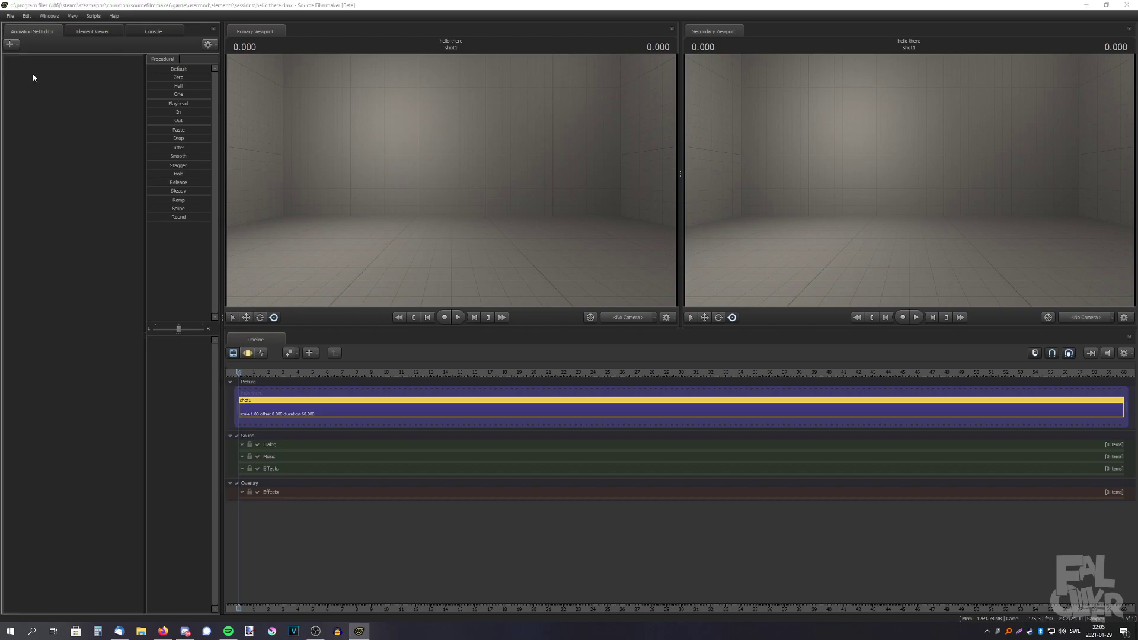
text(inkling)
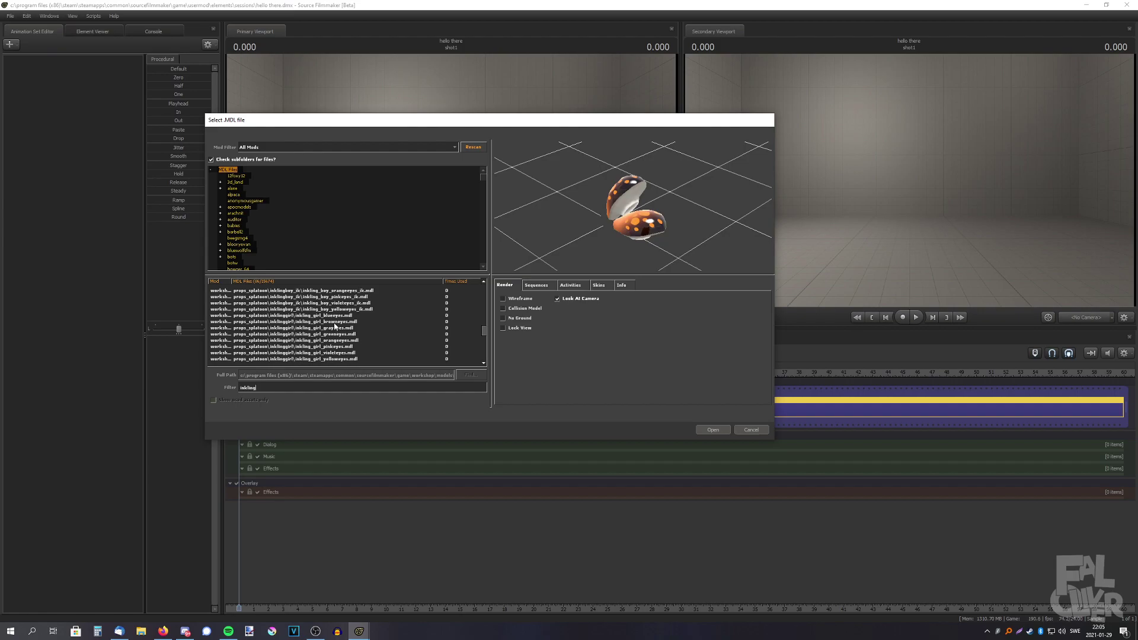
double_click(334, 323)
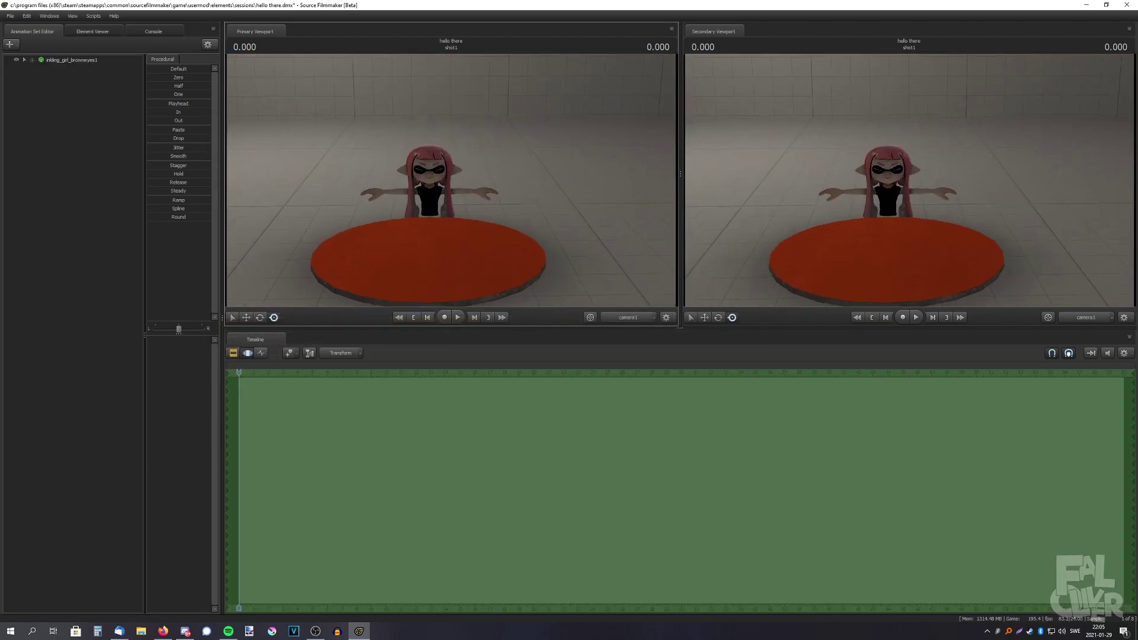
Open the inkling girl's eyes with the eyelid controls and raise the whole model above the red disc
key(w)
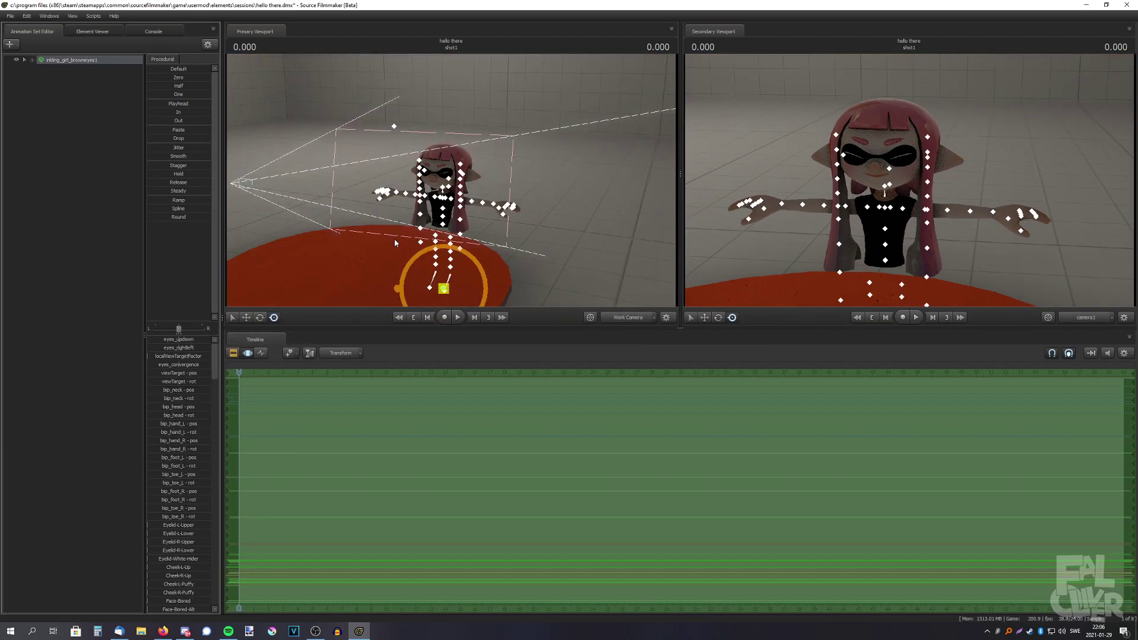
click(395, 240)
key(w)
drag(439, 262, 415, 94)
key(w)
drag(174, 340, 394, 351)
drag(185, 523, 231, 550)
drag(429, 237, 429, 284)
key(w)
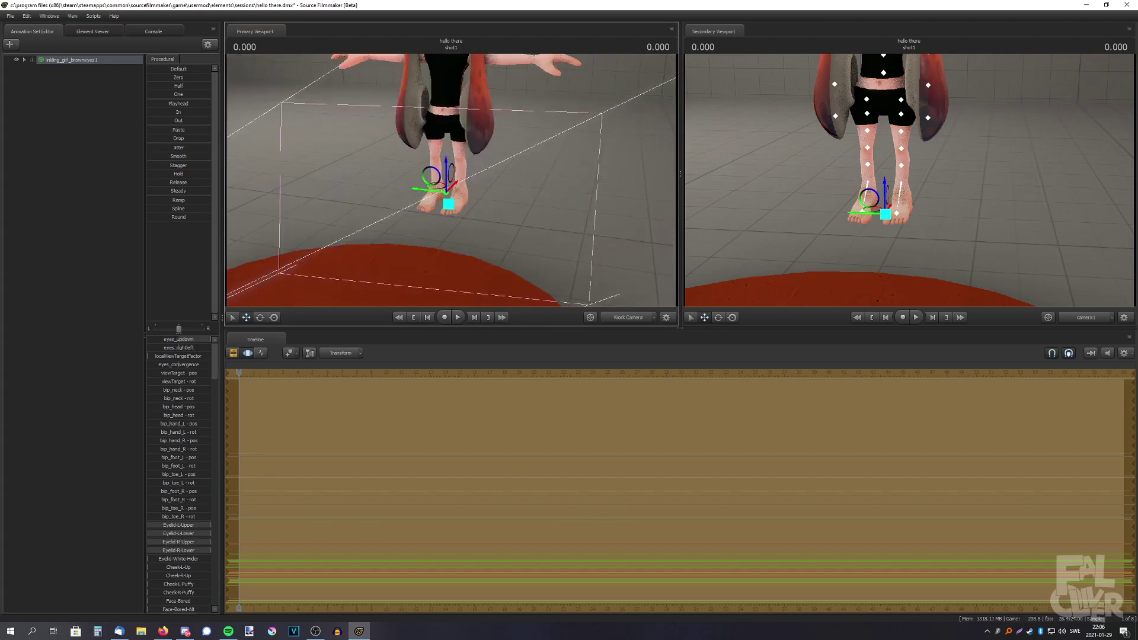
drag(450, 180, 424, 71)
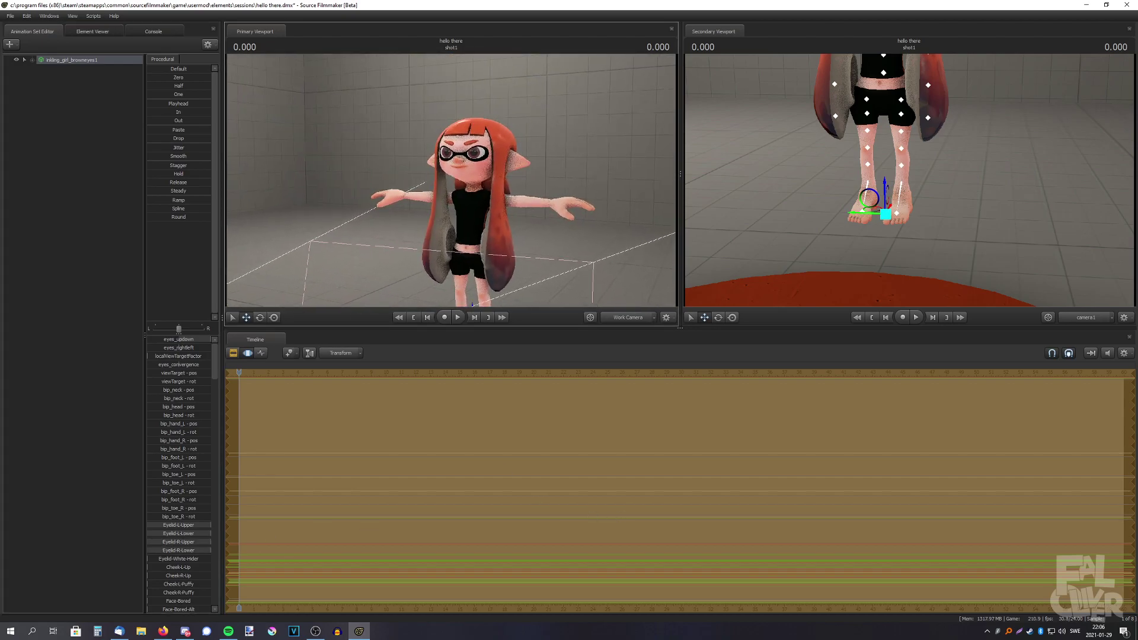
right_drag(450, 222, 450, 237)
click(114, 117)
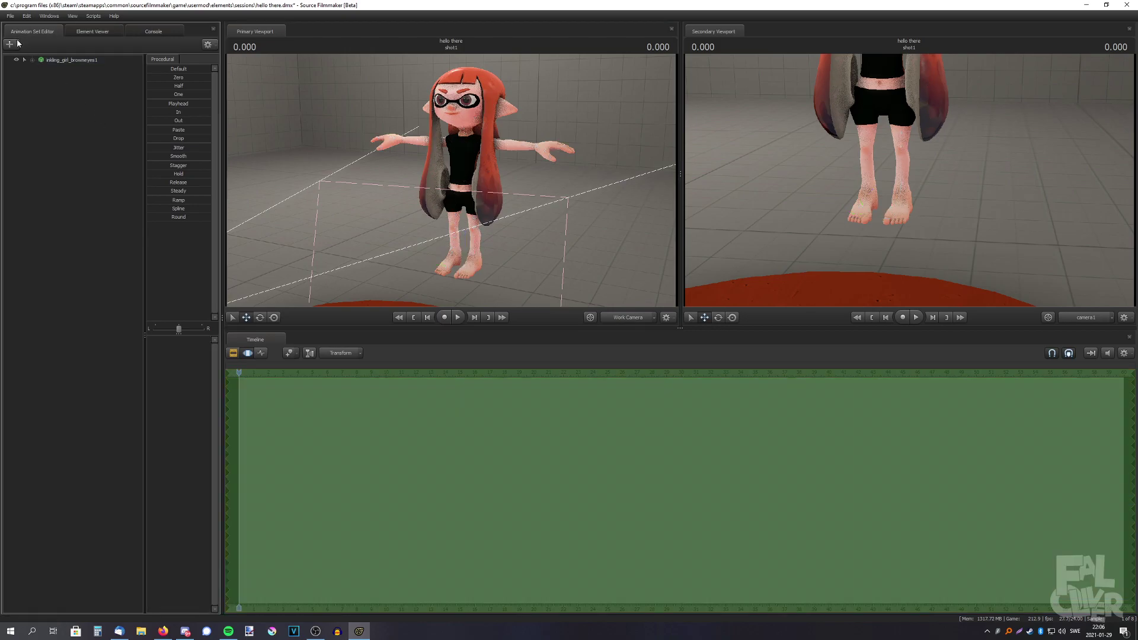
Add the tee_shirt_female_1 model to the scene, filtering the model list by "splatoon clothing tee shirt"
click(18, 44)
click(58, 78)
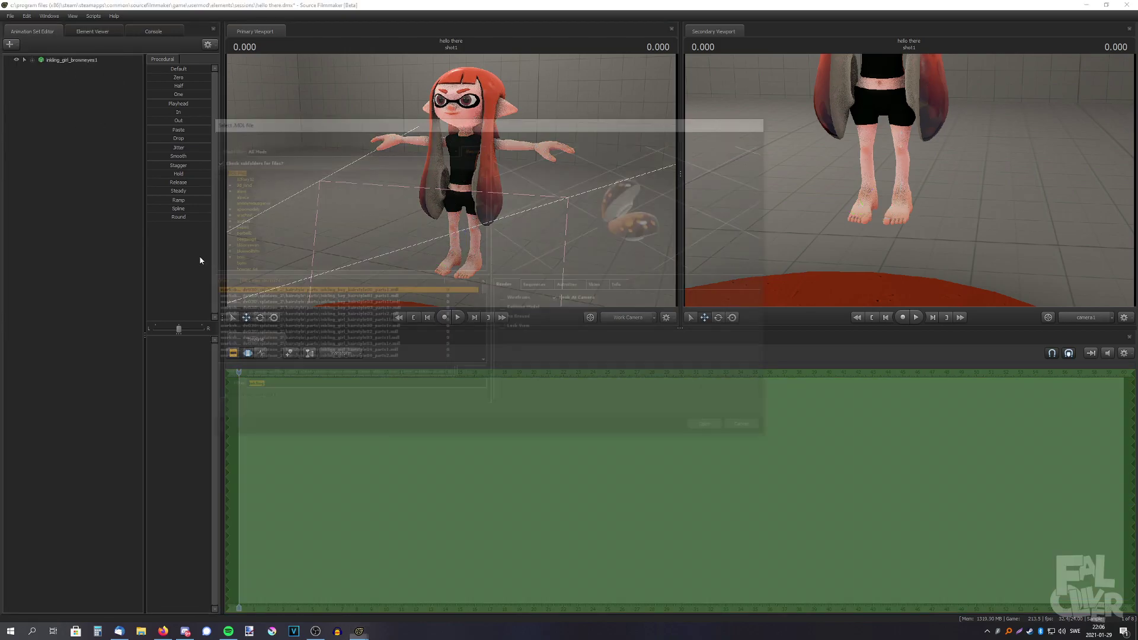
text(splatoon clothing)
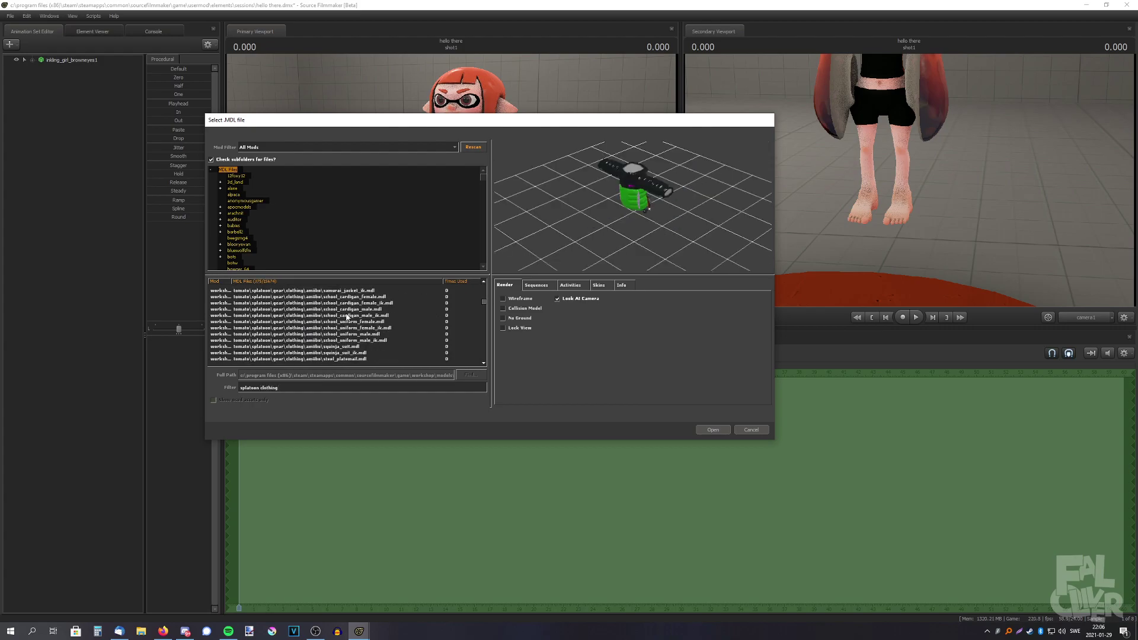
text( tee shirt)
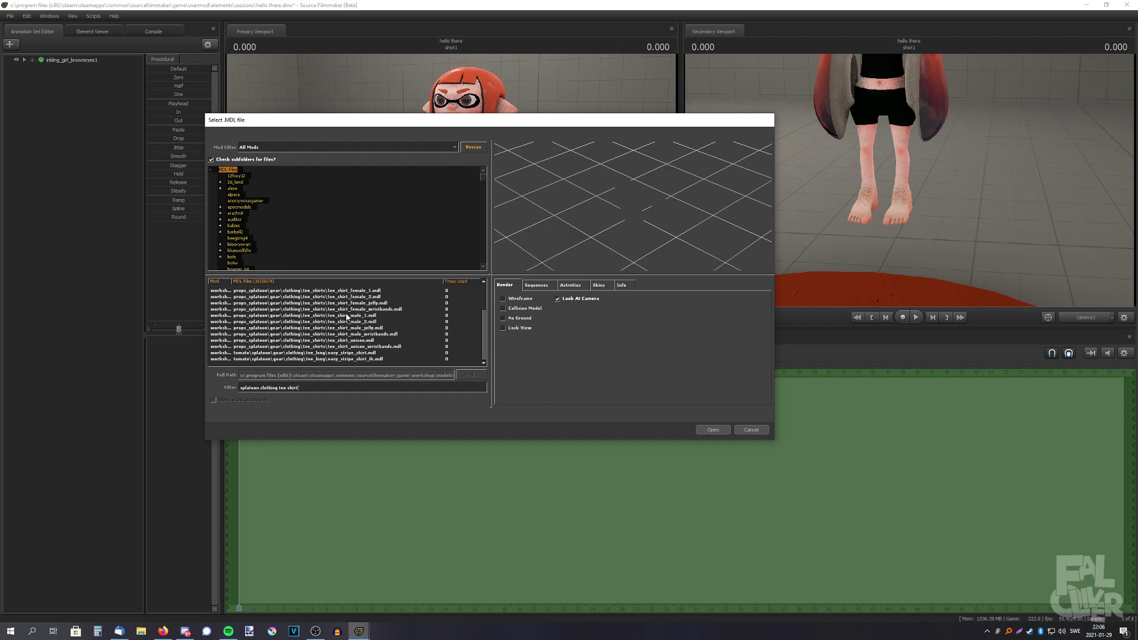
double_click(346, 290)
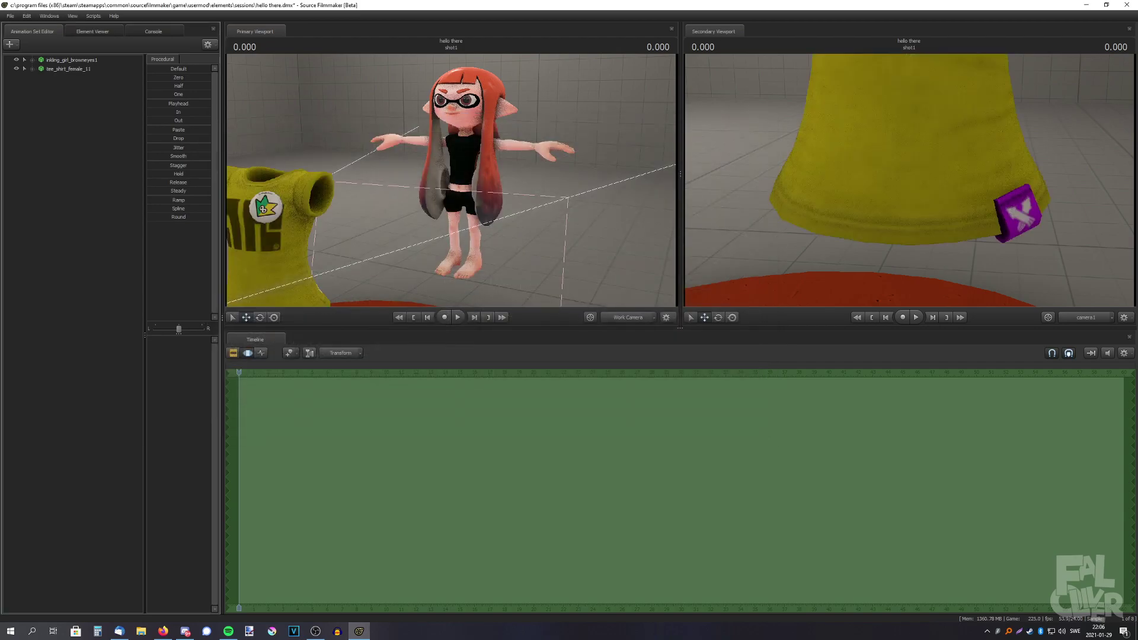
Switch the T-shirt's skin to the black one with the green squid print
key(s)
key(a)
right_click(52, 70)
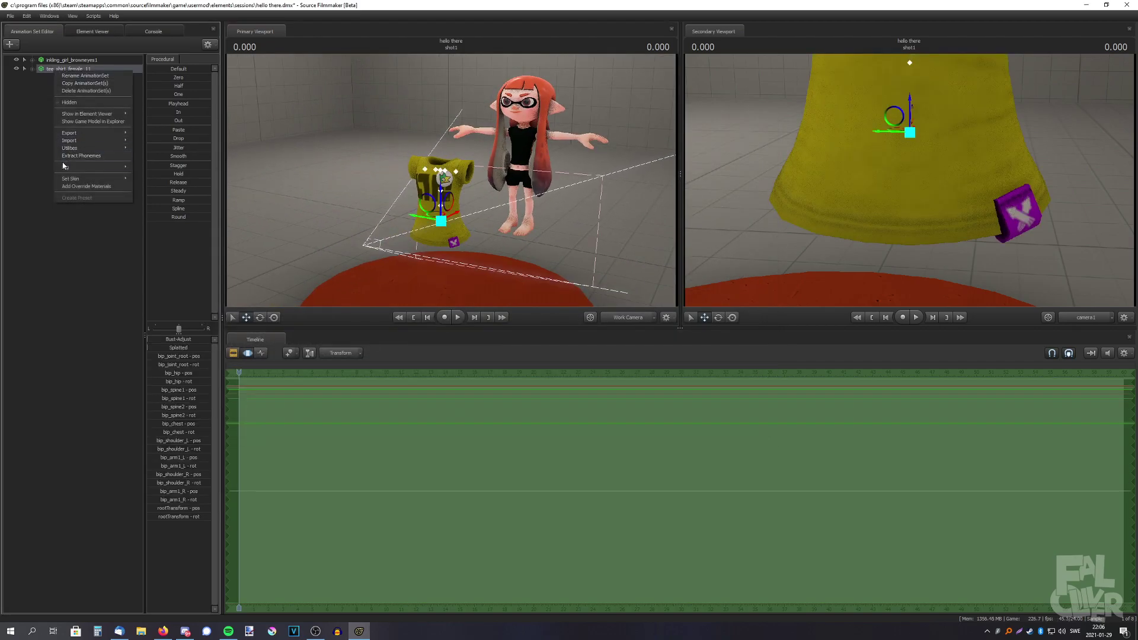
click(140, 186)
click(350, 151)
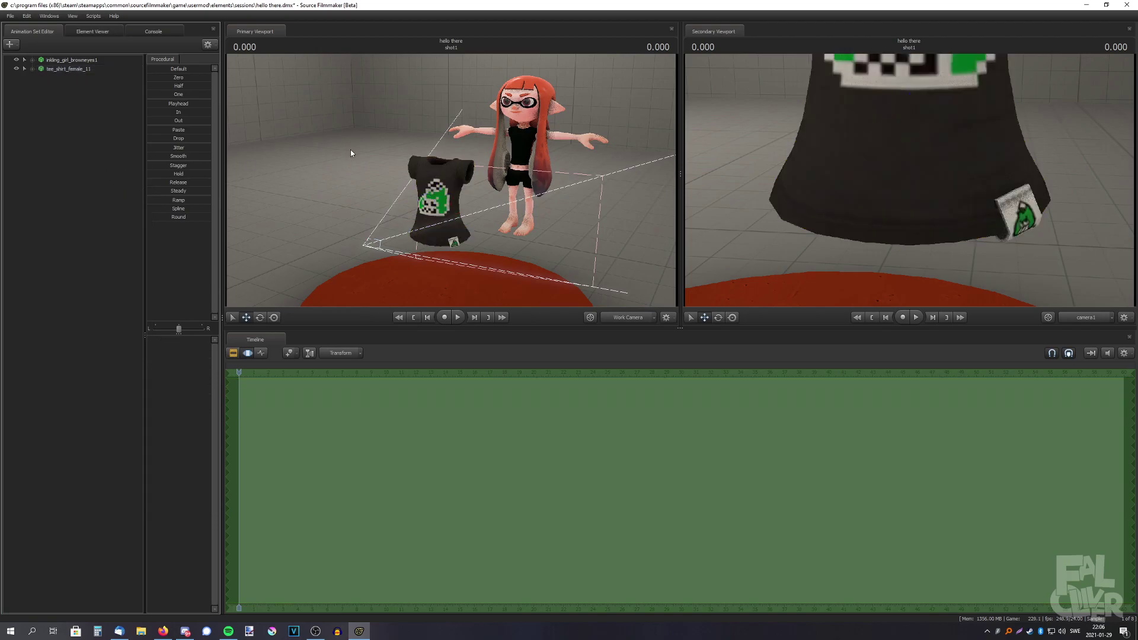
drag(350, 151, 360, 143)
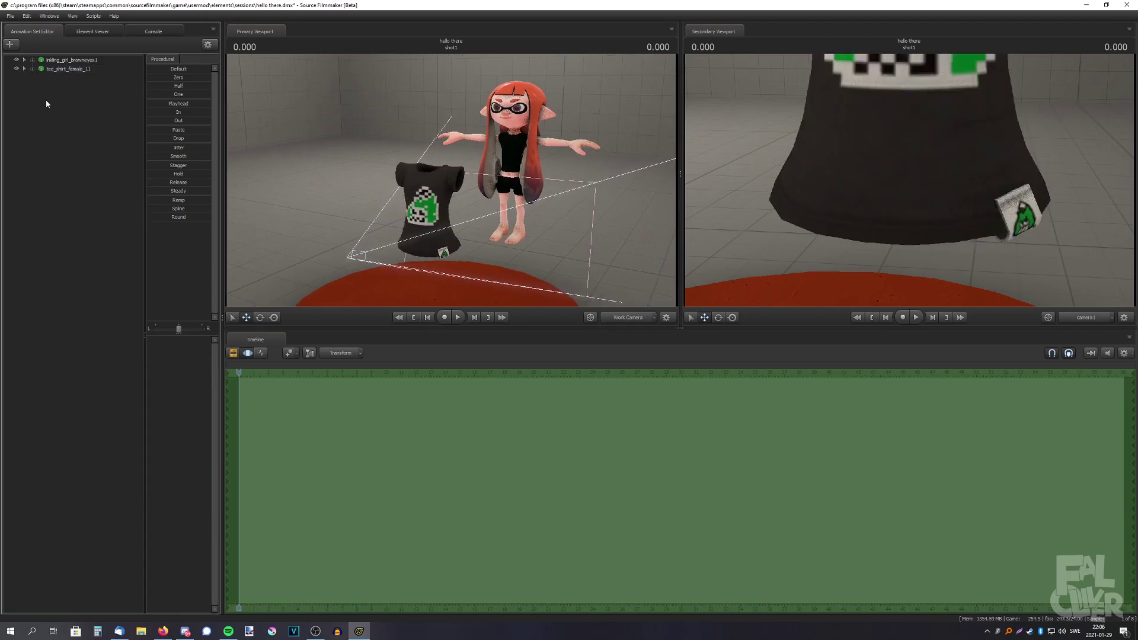
Try locking the T-shirt's bip_spine1 and bip_spine2 bones to the inkling girl's matching bones
click(32, 60)
scroll(65, 146, down, 14)
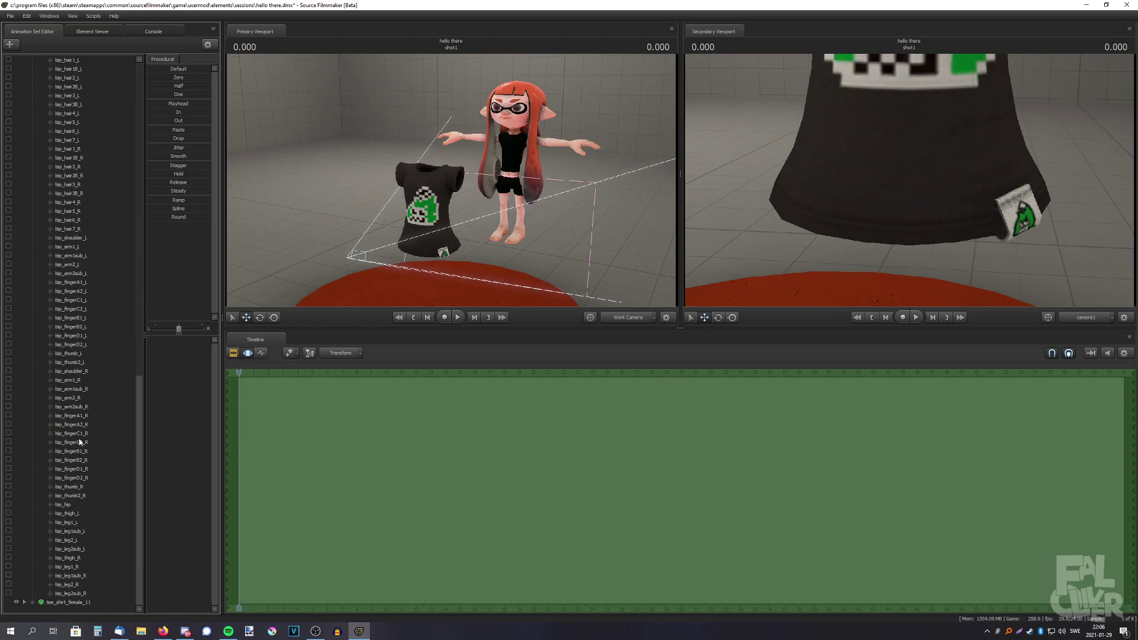
click(70, 380)
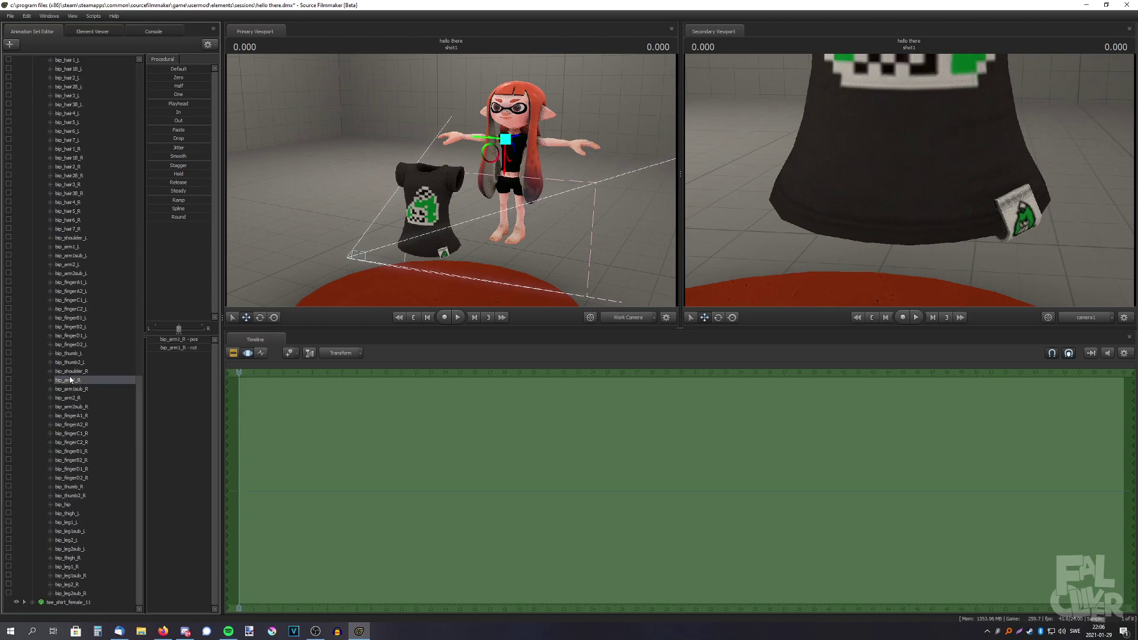
click(33, 602)
scroll(59, 415, up, 6)
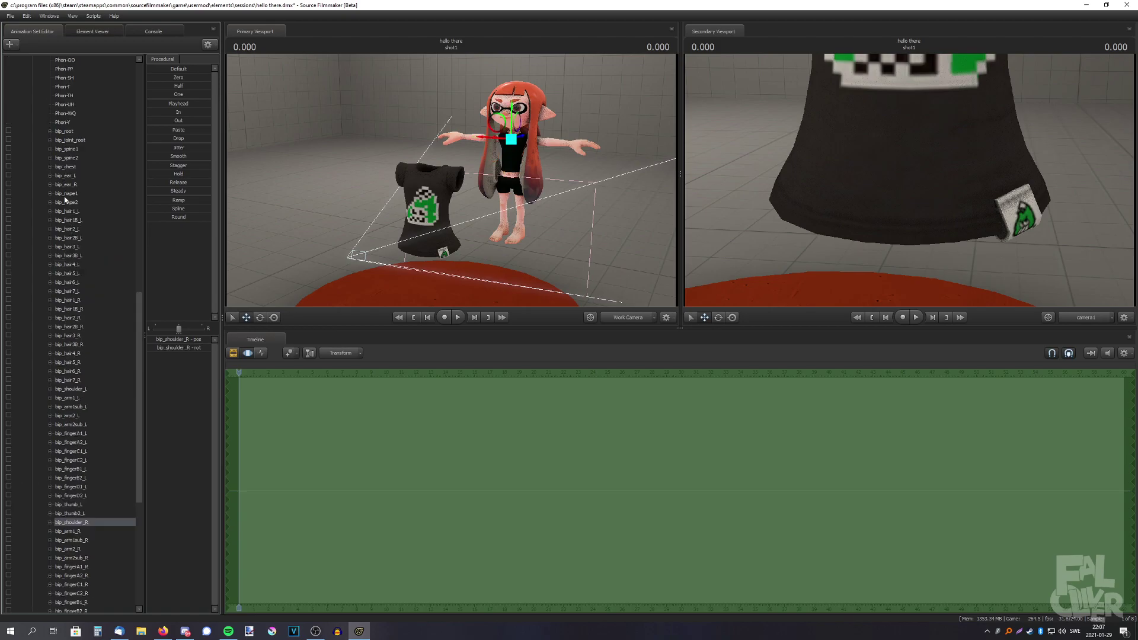
click(69, 149)
drag(67, 151, 73, 548)
scroll(67, 523, up, 7)
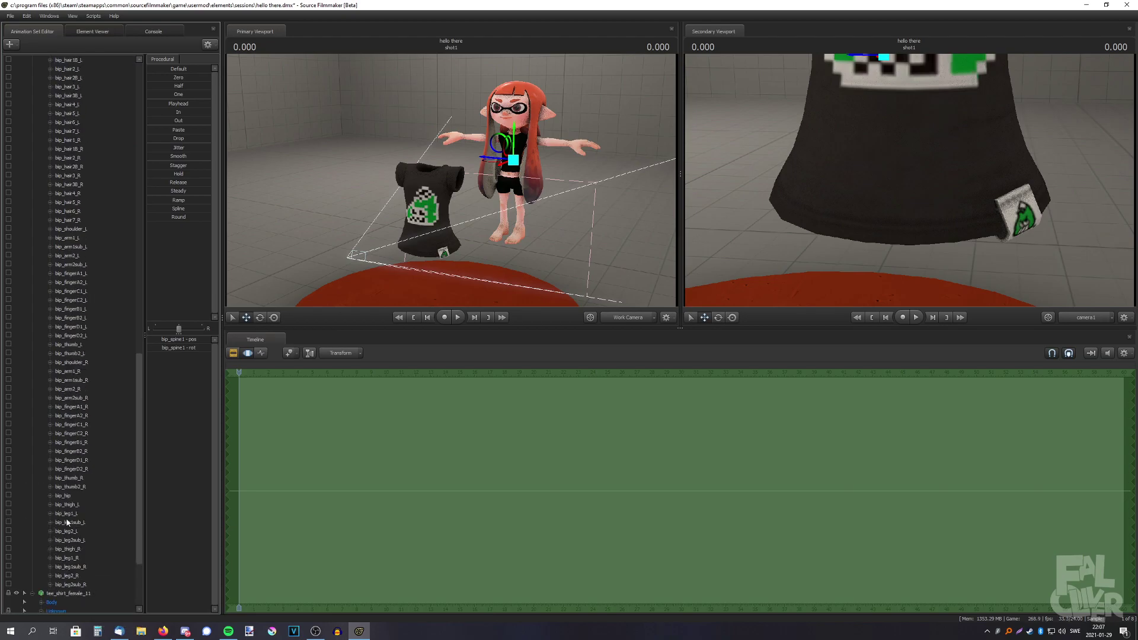
drag(66, 77, 76, 552)
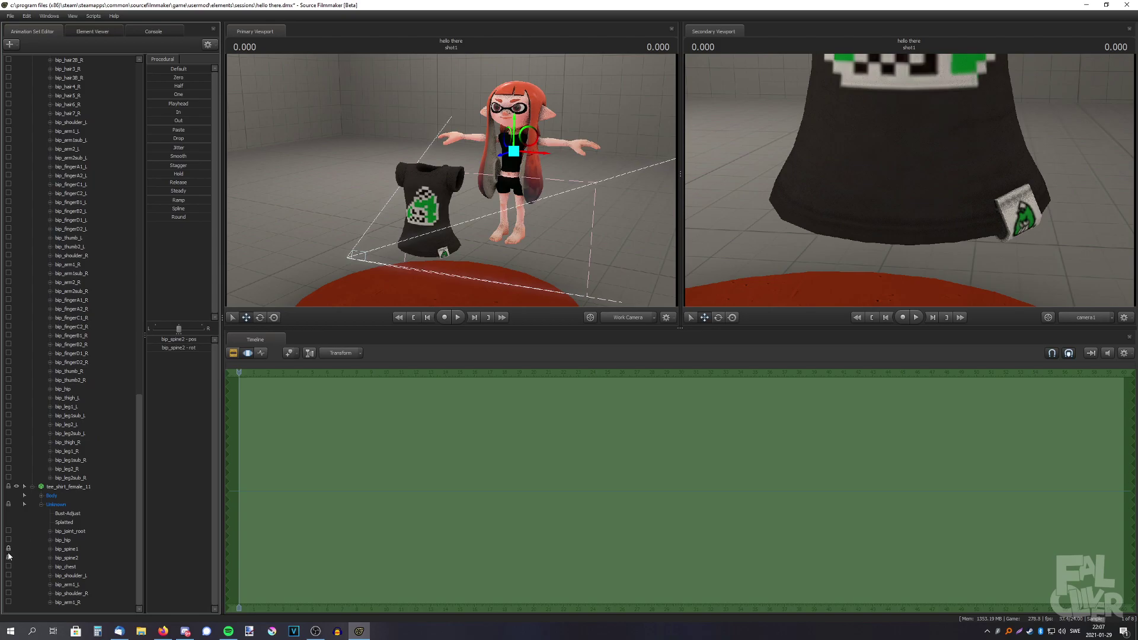
Remove the T-shirt's spine bone locks and collapse both animation sets
scroll(79, 469, up, 20)
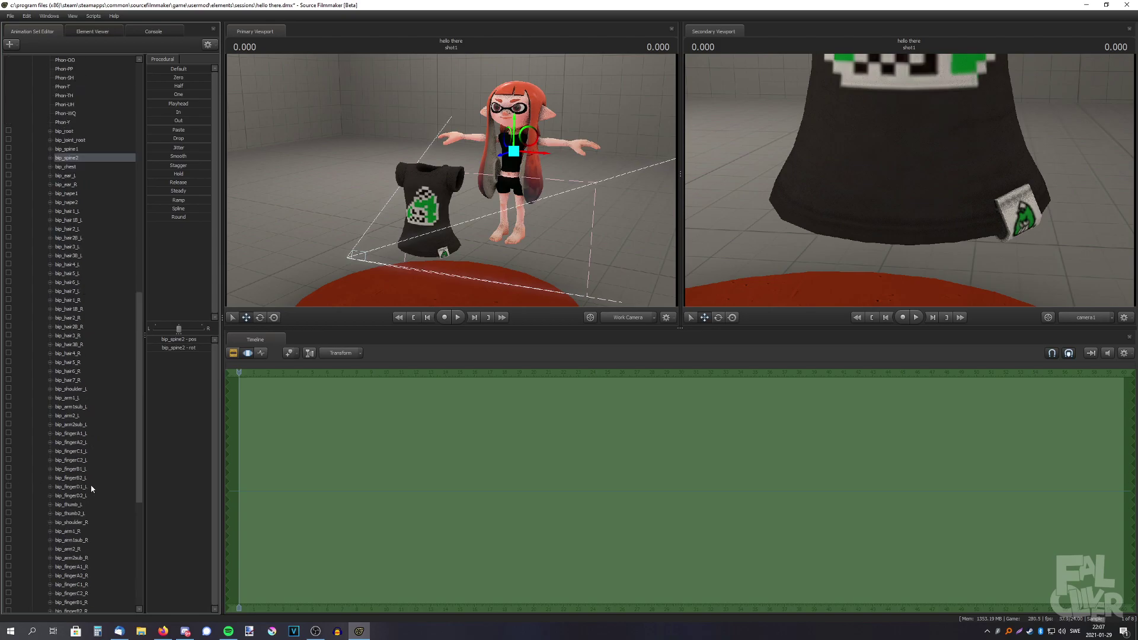
scroll(79, 468, up, 9)
click(32, 59)
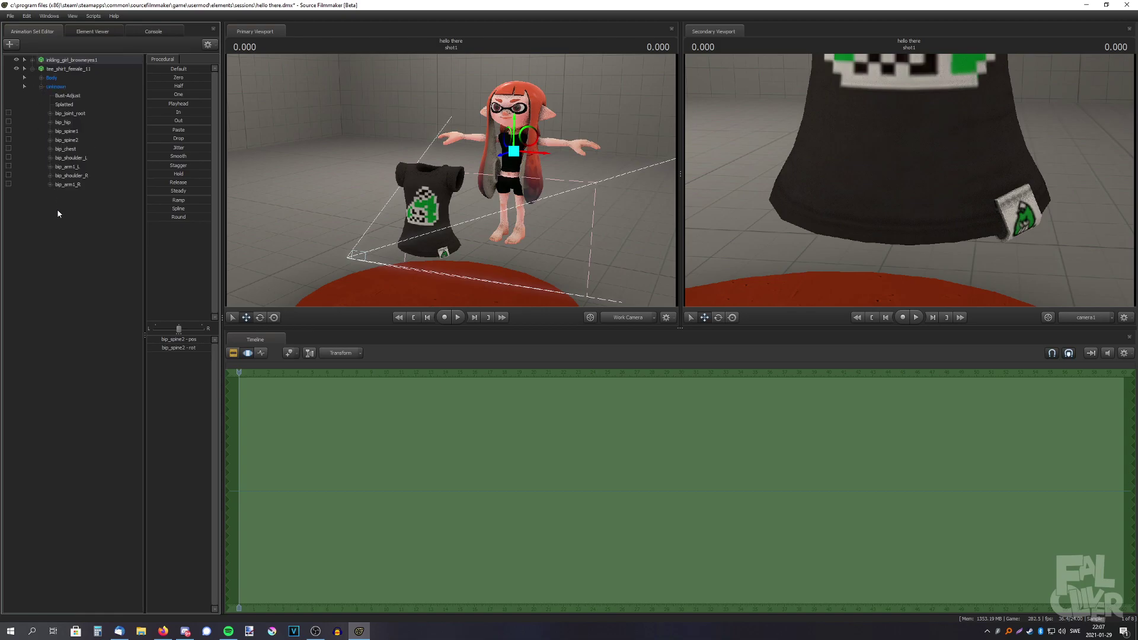
click(58, 214)
click(32, 68)
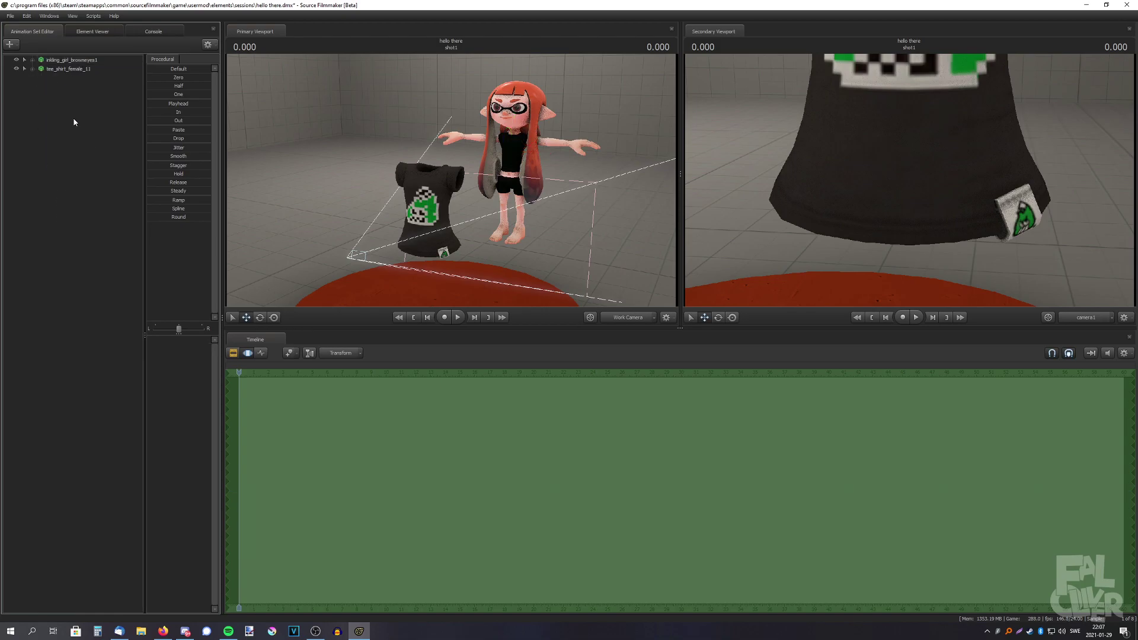
Lock the whole T-shirt animation set to the inkling girl and zero its transforms to fit it onto her body
click(60, 60)
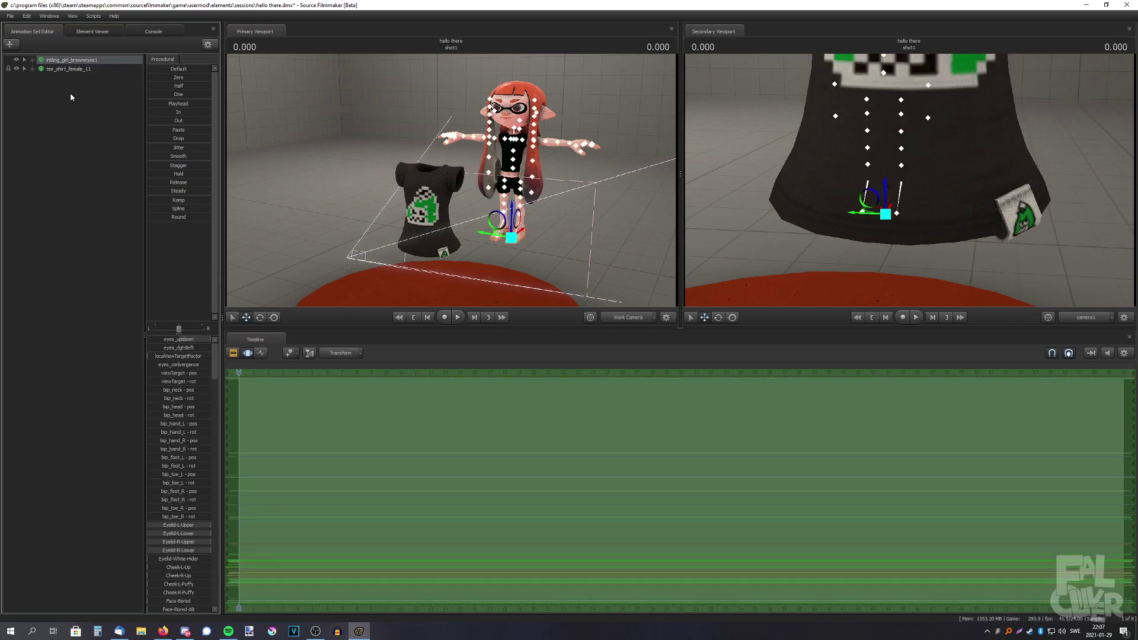
click(71, 94)
click(60, 70)
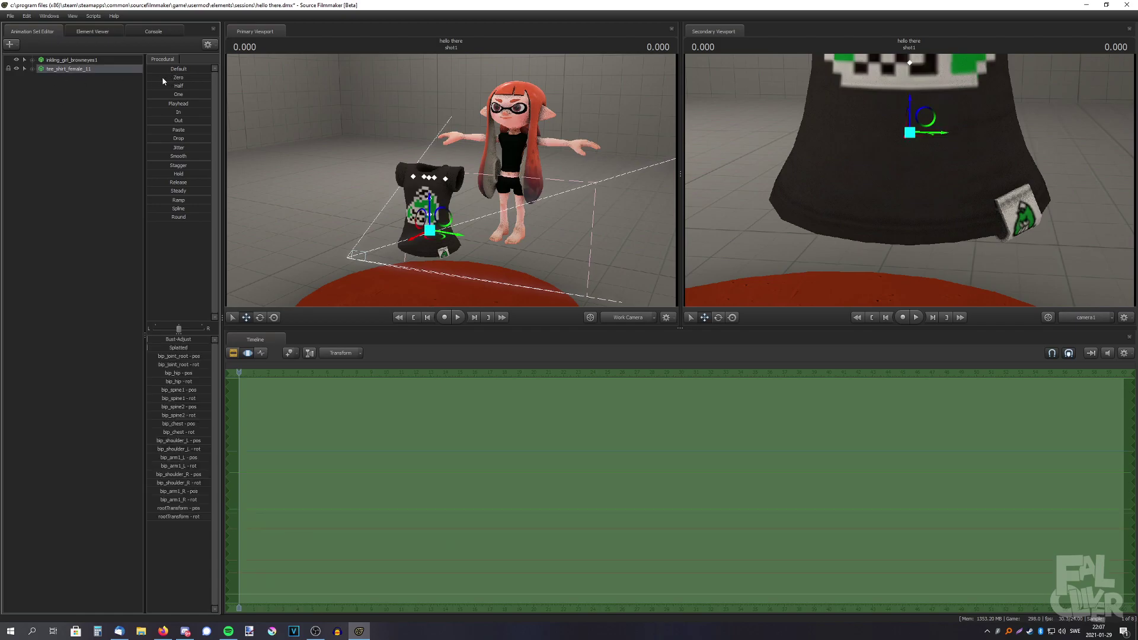
drag(160, 77, 569, 93)
drag(415, 189, 453, 183)
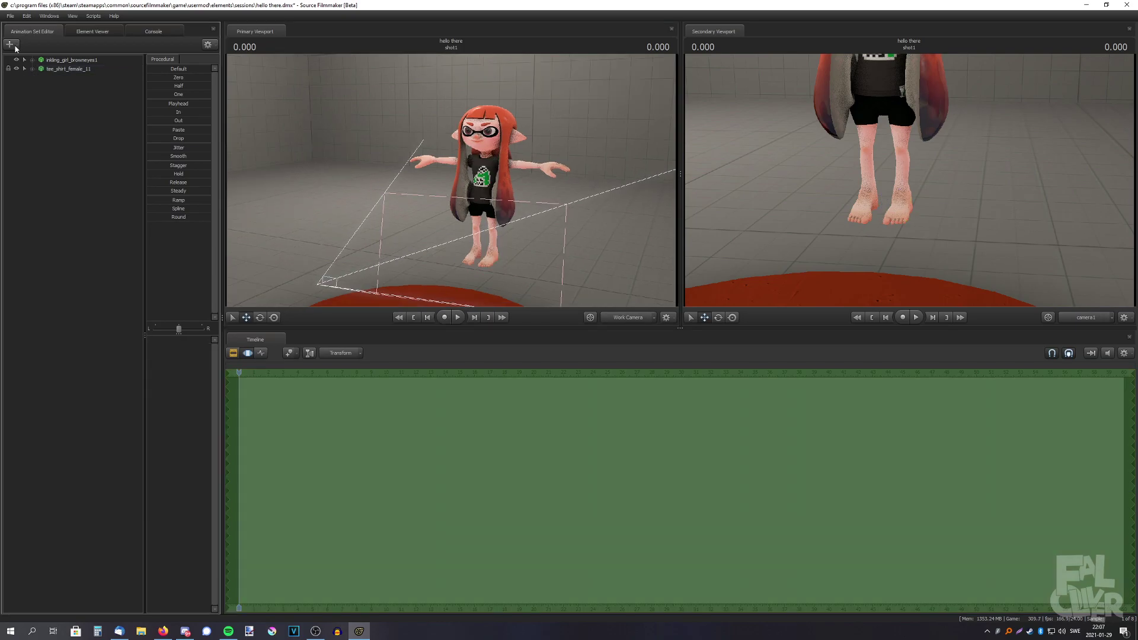
Add the props_splatoon basics.mdl shoes, filtering by "splatoon shoes basics", and switch them to their second skin
click(11, 45)
click(29, 73)
key(Right)
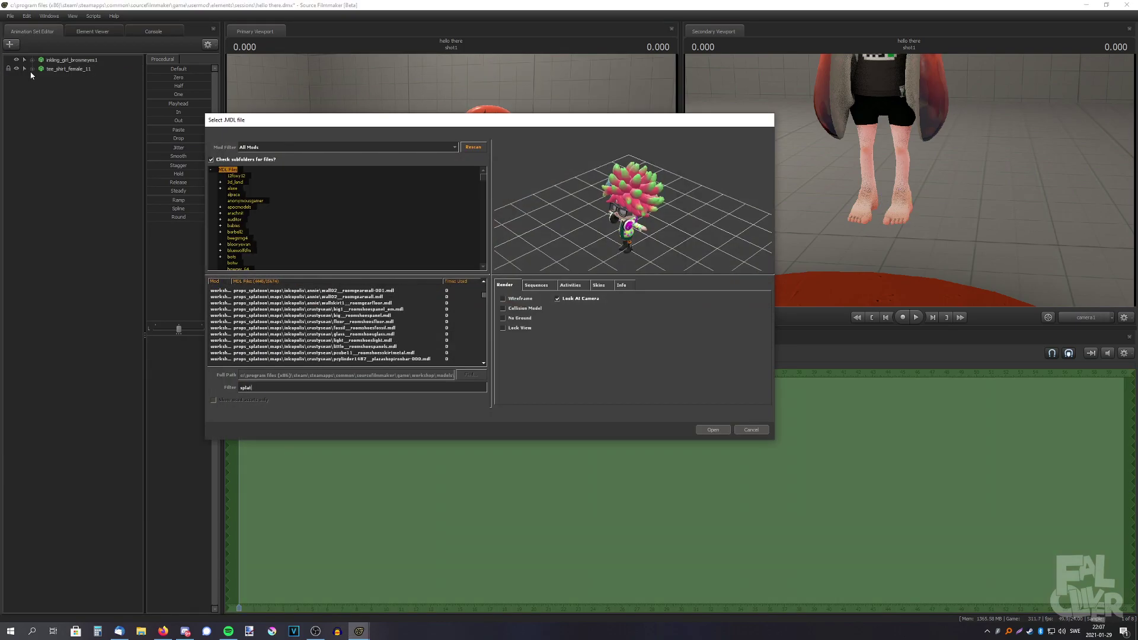
text(shoes basics)
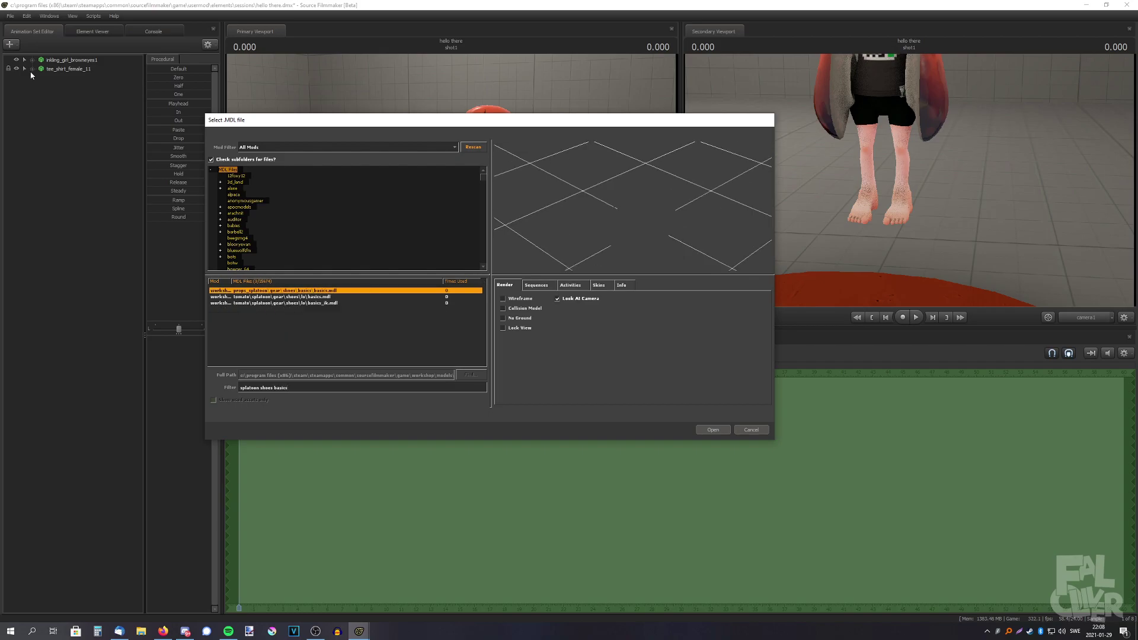
key(Return)
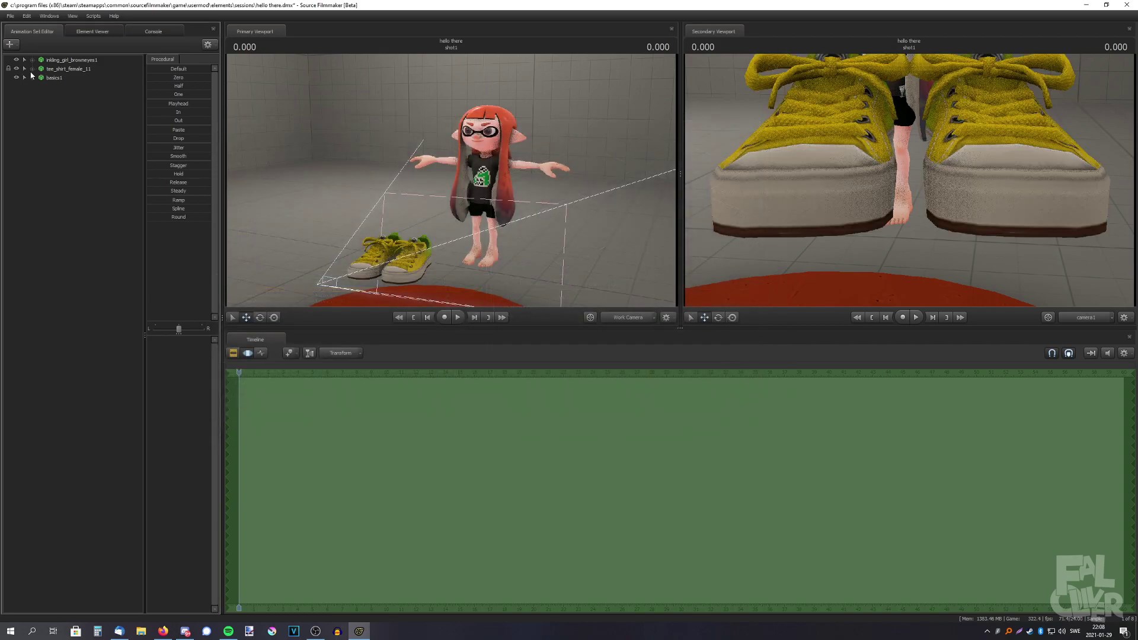
right_click(53, 78)
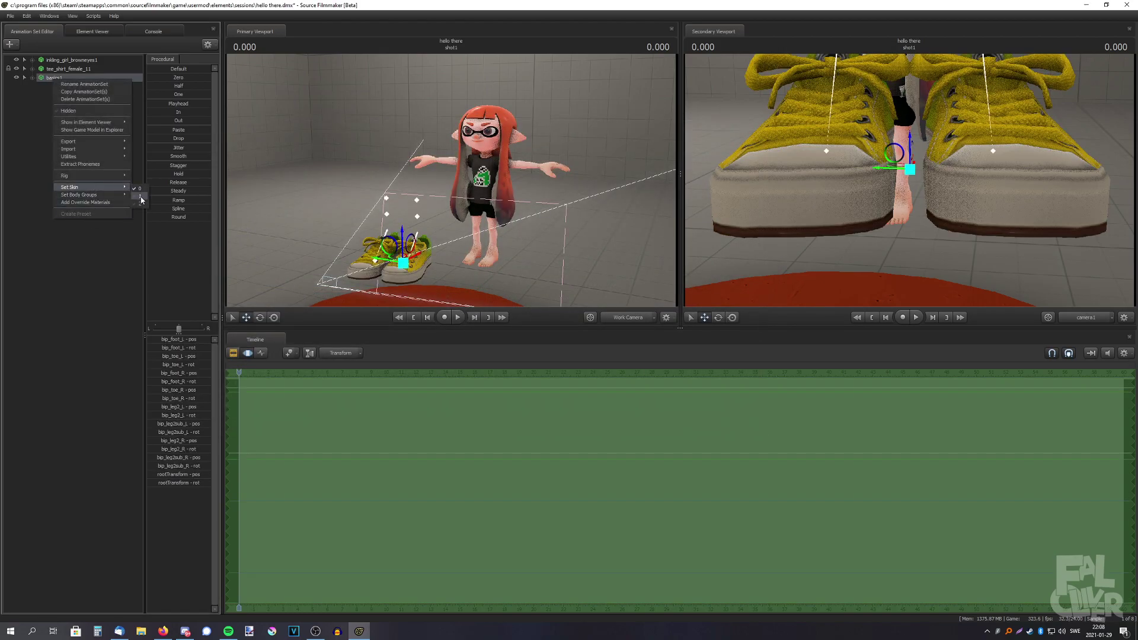
click(136, 196)
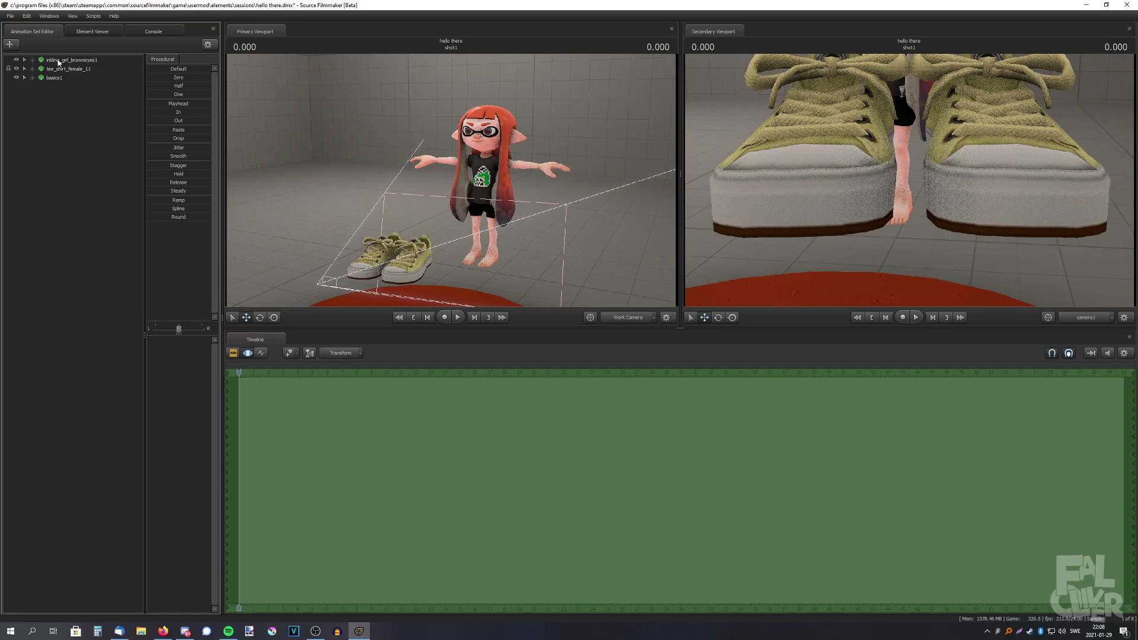
Try locking the shoes to the inkling girl, undo the lock, and try linking in the opposite direction
mouse_move(58, 59)
mouse_down()
mouse_move(79, 70)
mouse_move(71, 77)
mouse_move(60, 63)
mouse_move(76, 76)
mouse_move(61, 79)
mouse_up()
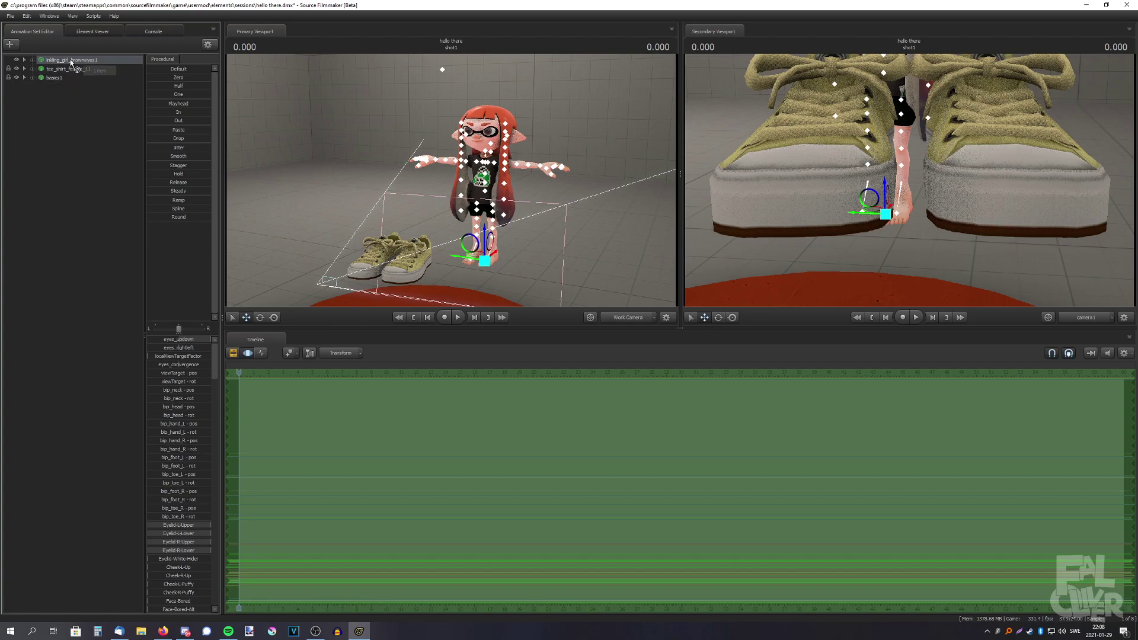
click(62, 77)
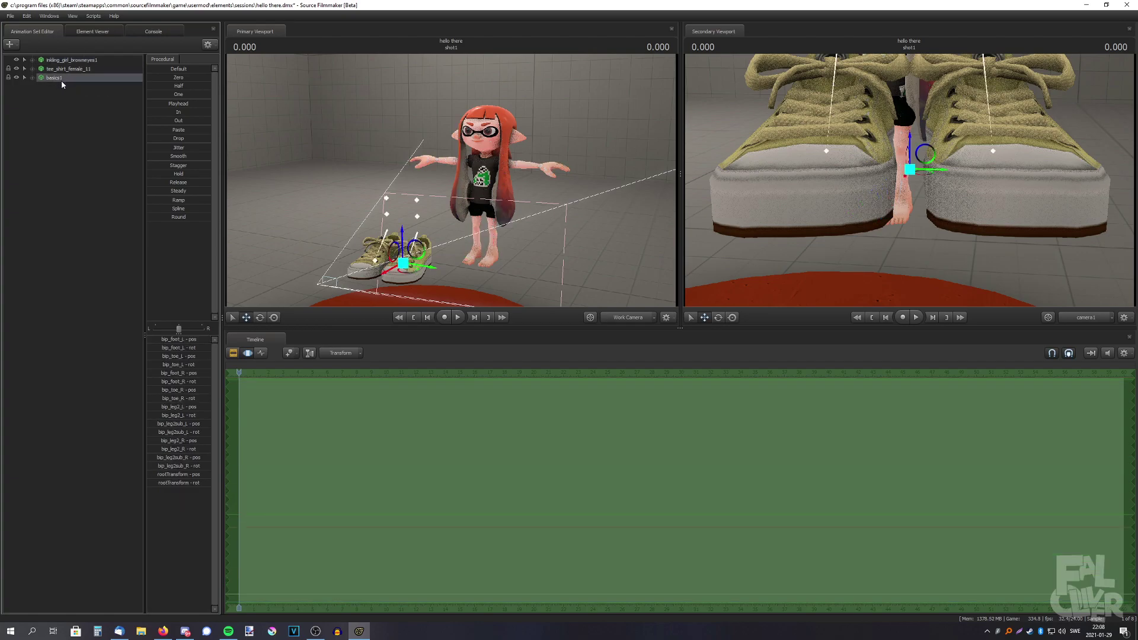
click(51, 85)
mouse_move(51, 83)
mouse_down()
mouse_move(71, 65)
mouse_move(61, 62)
mouse_up()
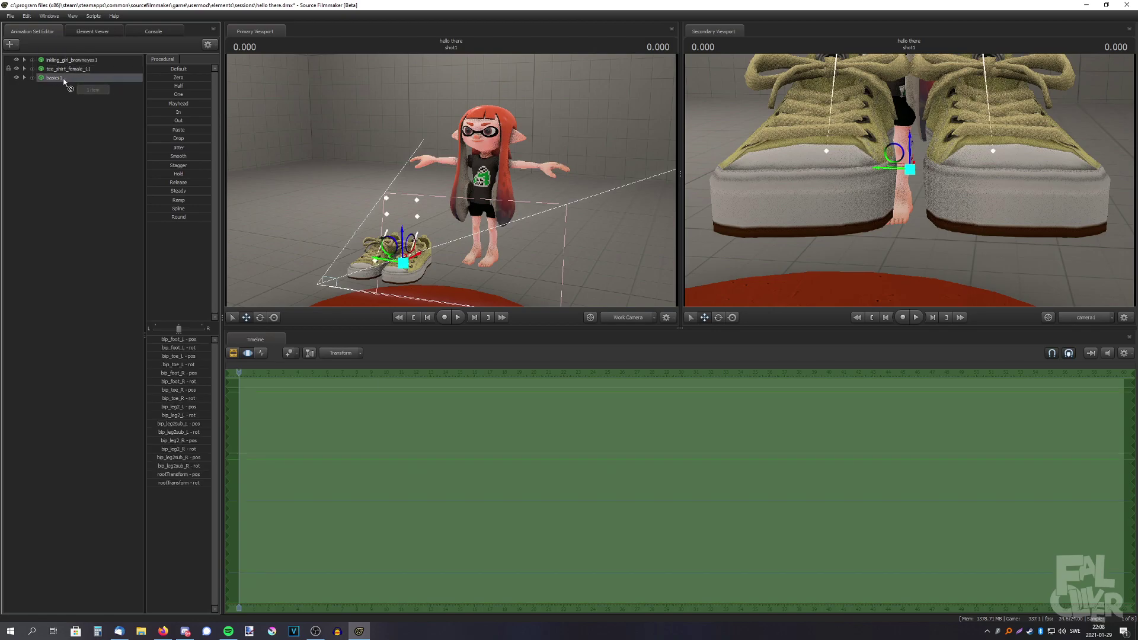
key(ctrl+z)
Lock the shoes to the inkling girl and zero their transforms to fit them onto her feet
click(62, 63)
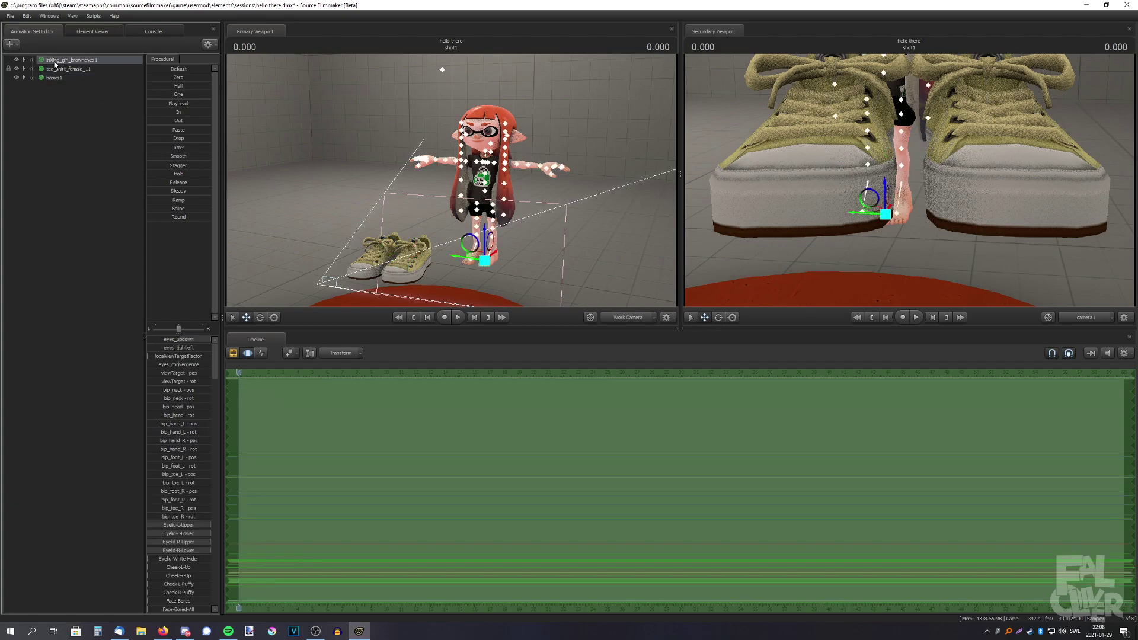
drag(65, 62, 66, 80)
click(55, 78)
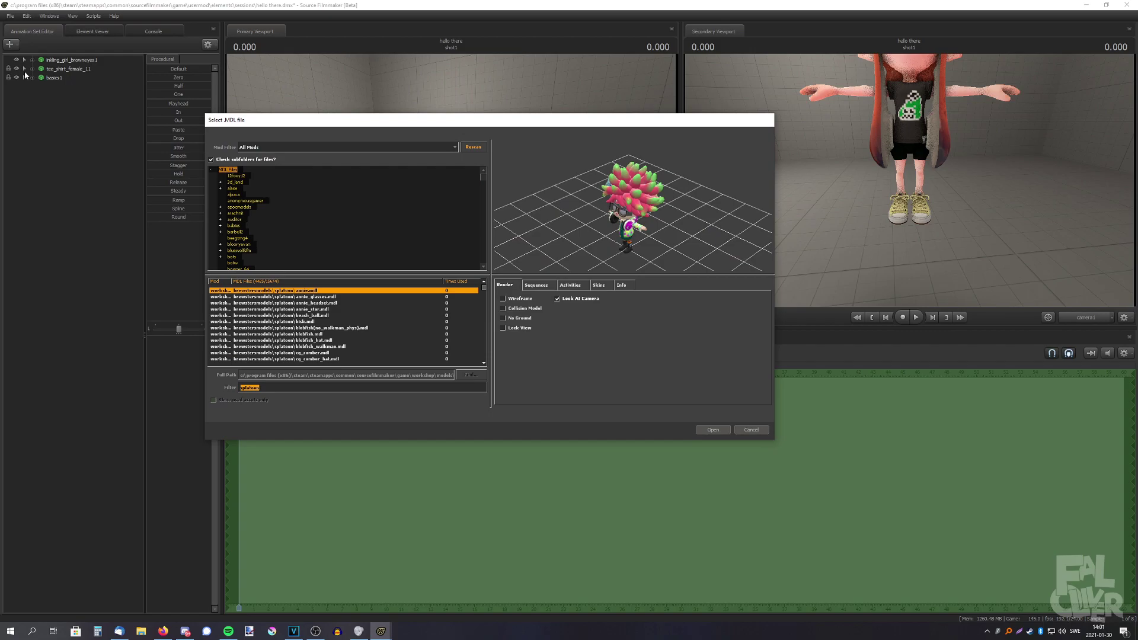
Add the mesh cap model to the scene, filtering the model list by "splatoon headgear cap"
text(splatoon head)
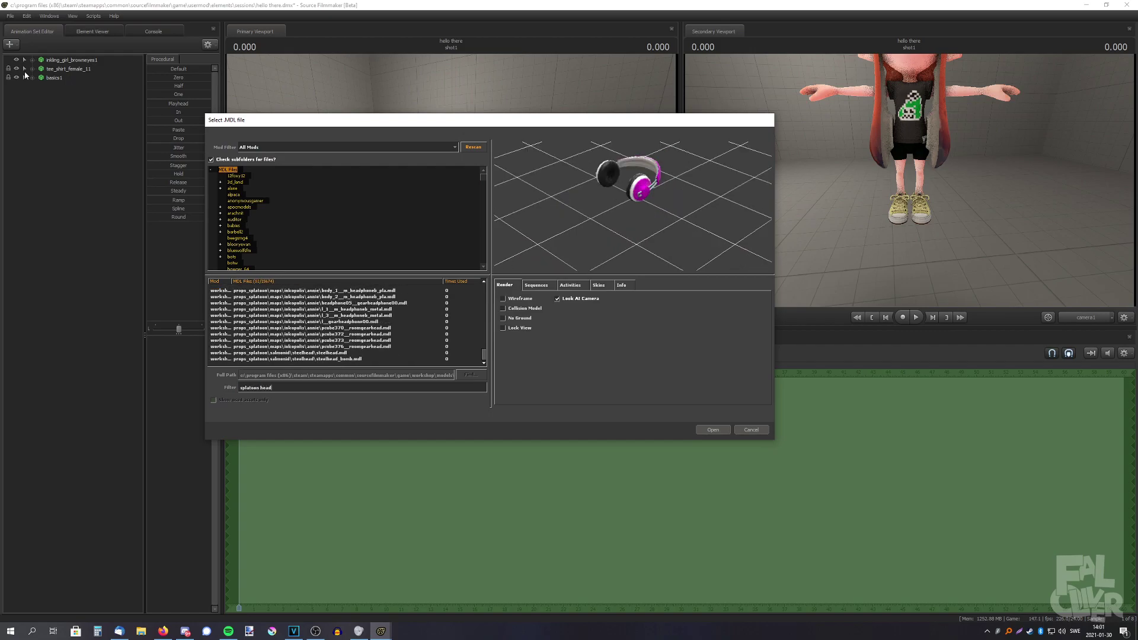
text(gear cap)
key(Down)
key(Return)
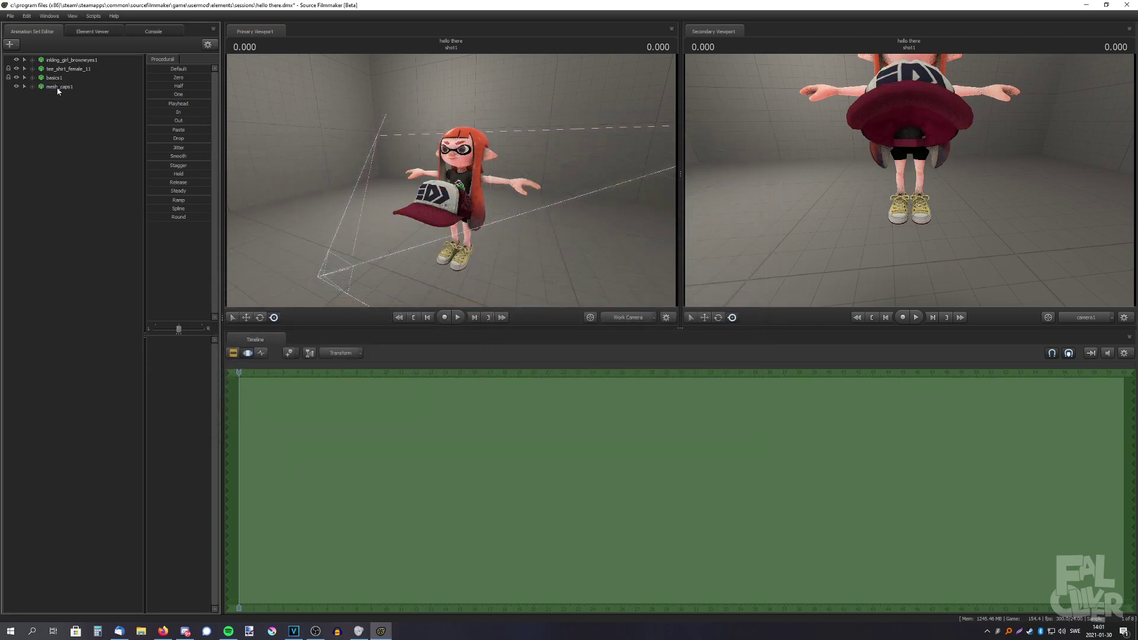
Try locking the whole mesh cap to the inkling girl and zeroing its transforms to fit it onto her head
click(59, 61)
drag(59, 61, 57, 91)
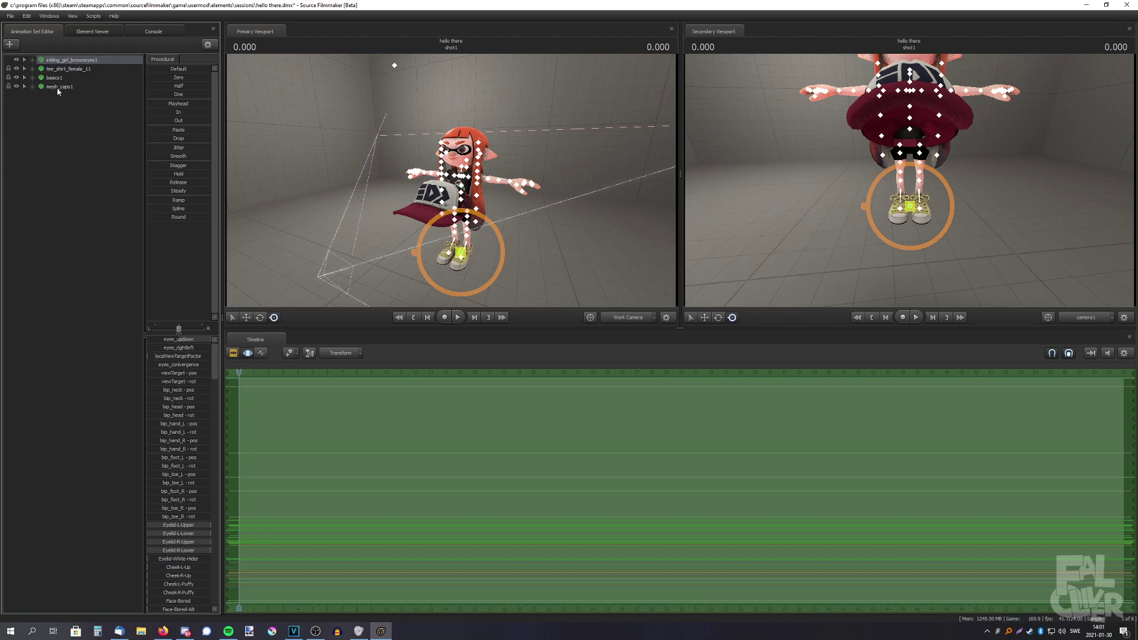
click(57, 89)
click(67, 61)
key(ctrl+z)
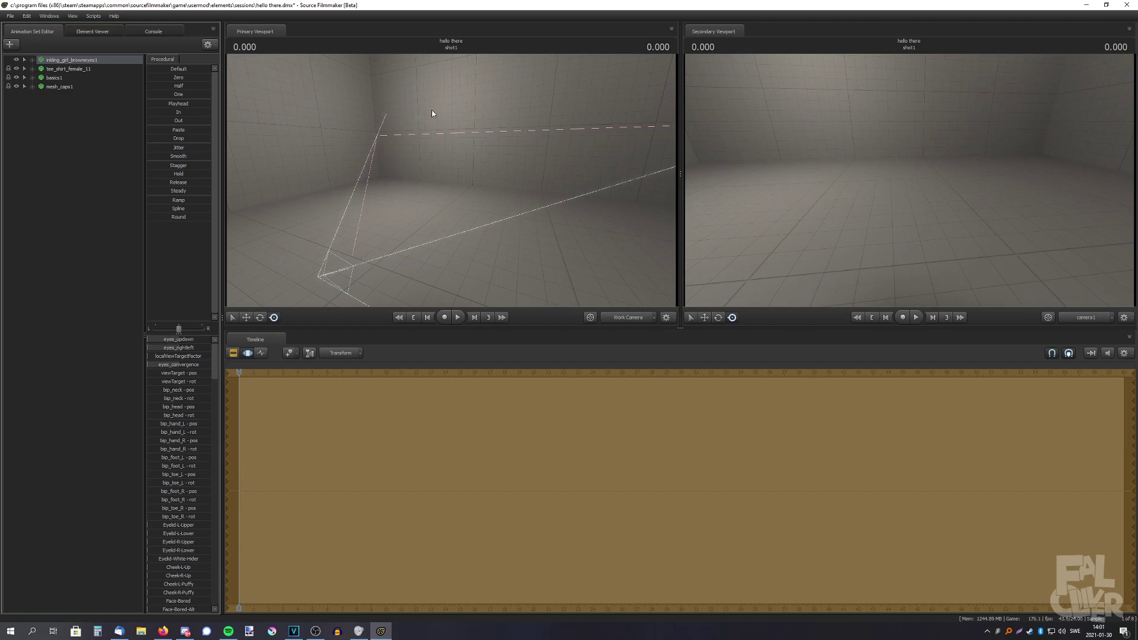
key(ctrl+z)
click(51, 87)
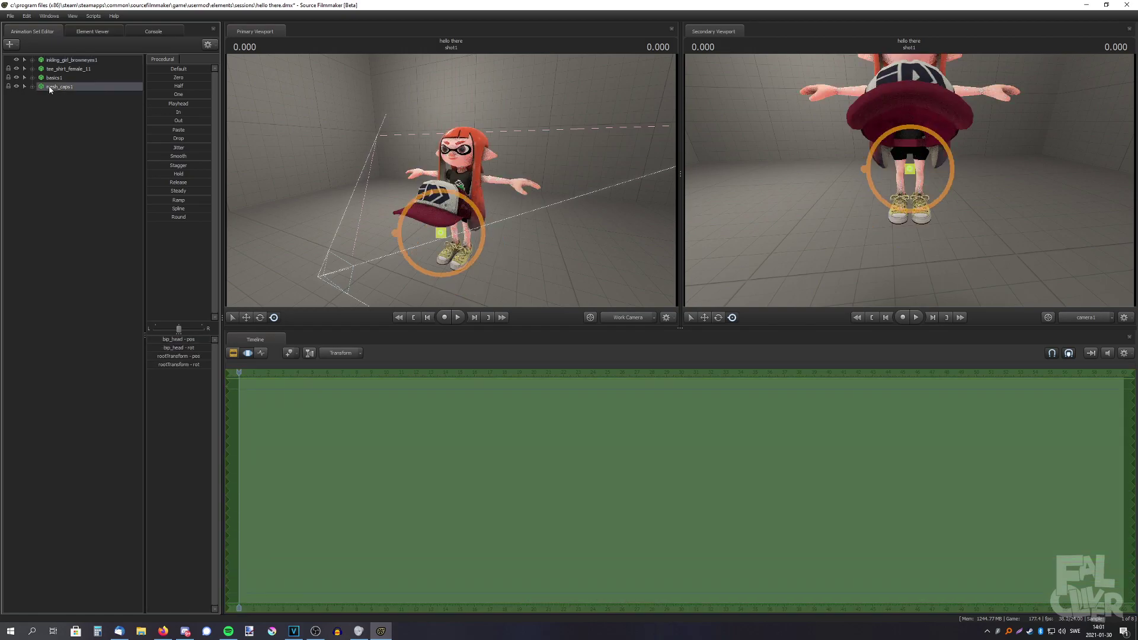
click(153, 77)
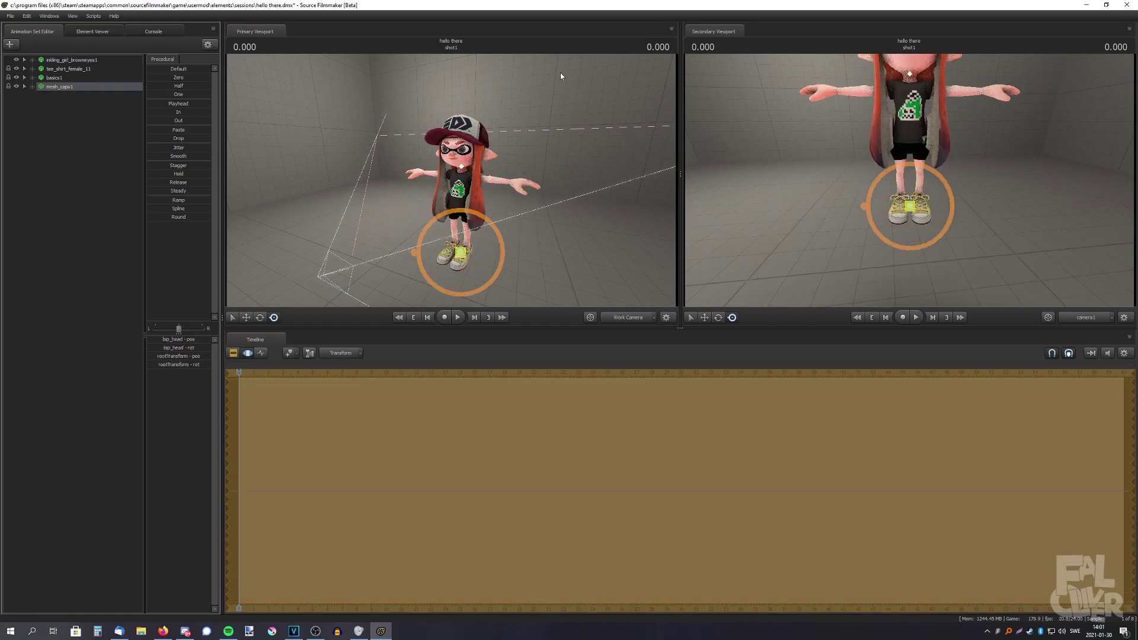
Zero the locked cap's transforms again, and undo back to the unlocked cap
click(59, 102)
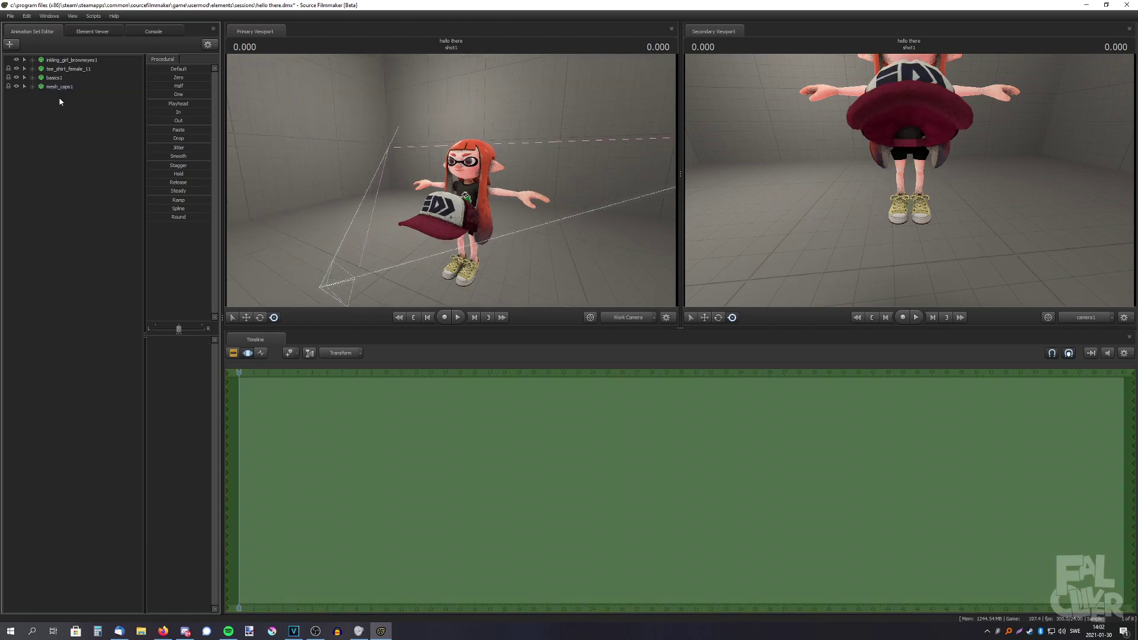
click(60, 88)
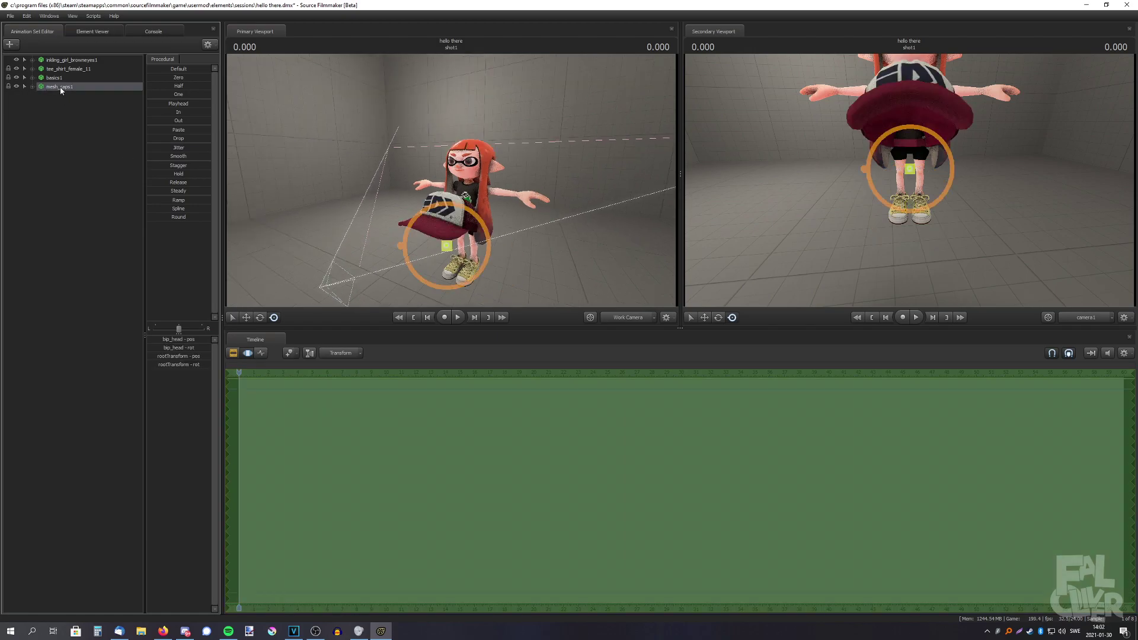
click(168, 80)
key(ctrl+z)
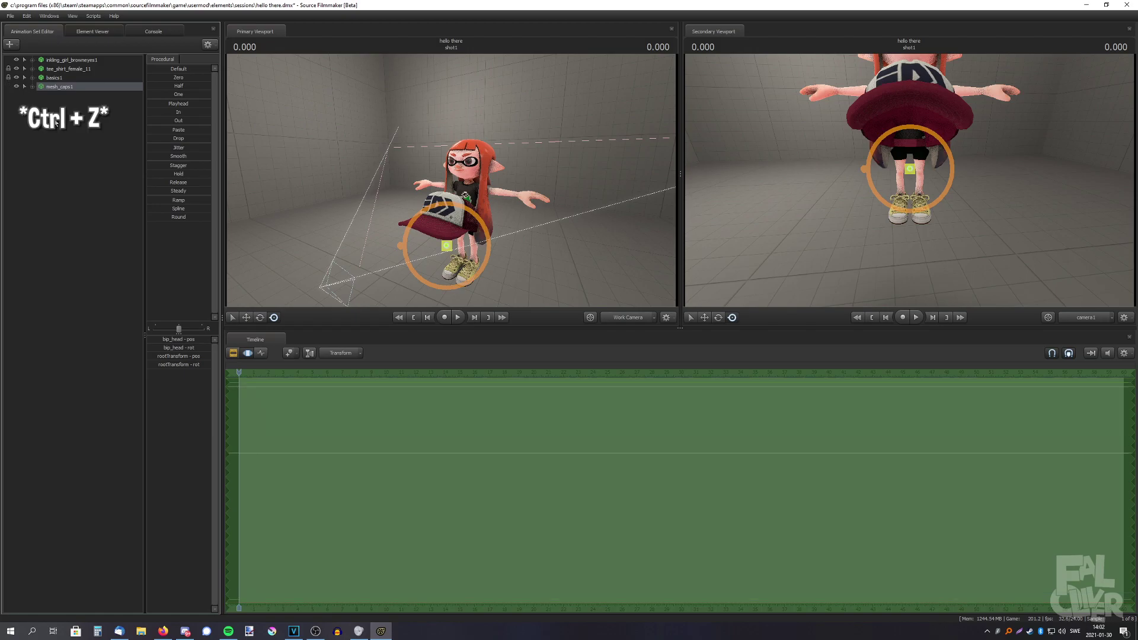
Expand the Body groups of the inkling girl and the cap, and lock the cap's bip_head bone to her bip_head bone
click(38, 103)
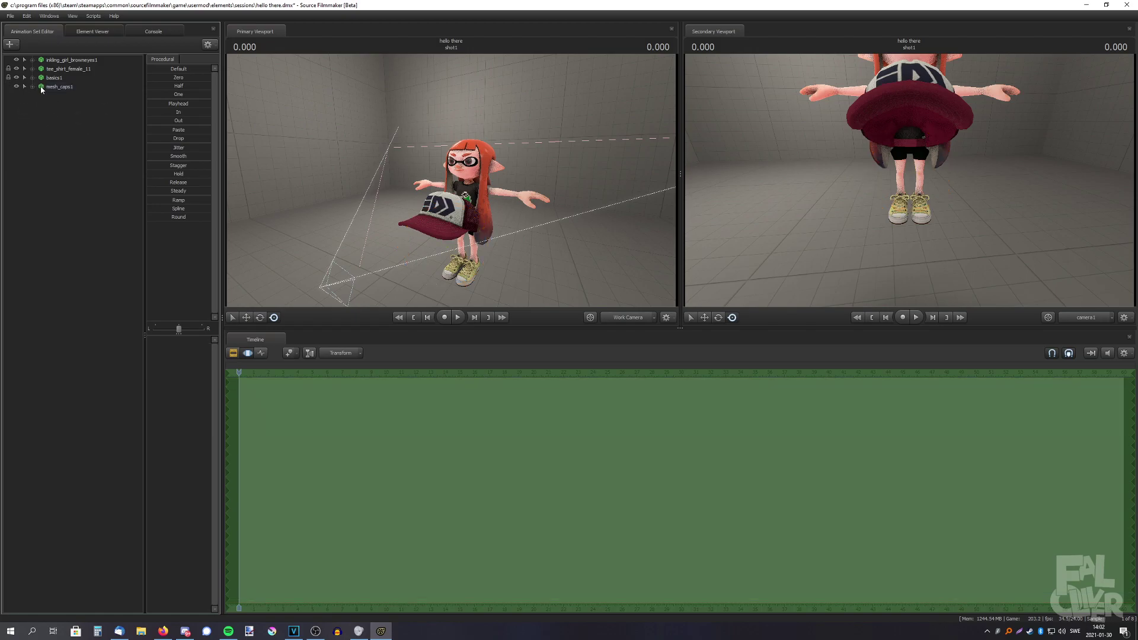
click(32, 60)
click(41, 79)
click(32, 158)
click(41, 167)
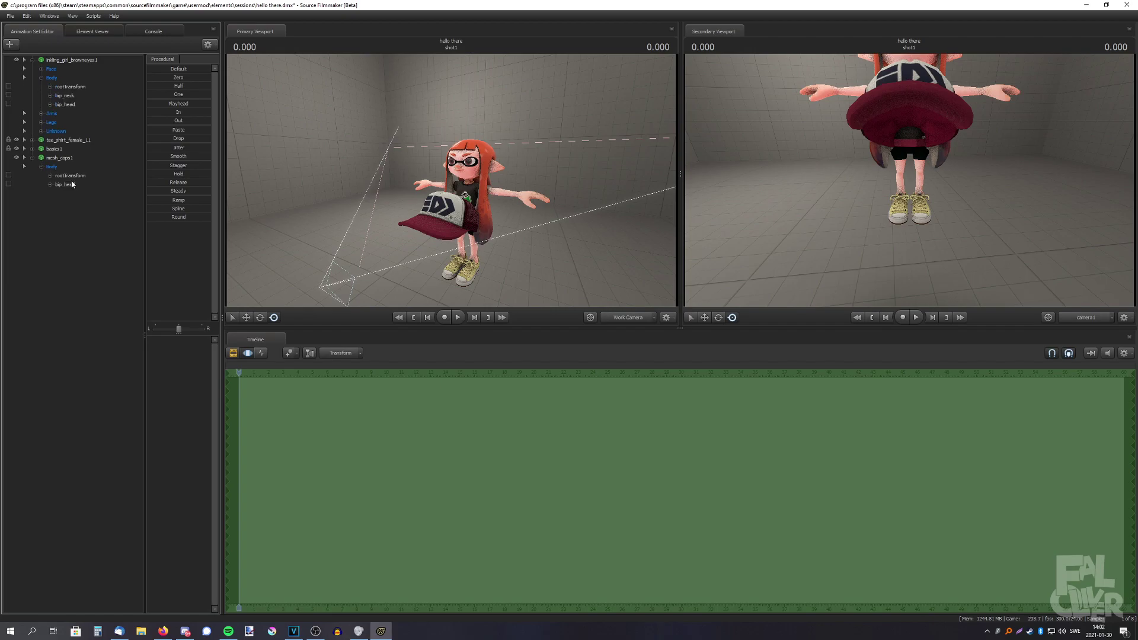
click(64, 105)
drag(61, 107, 67, 188)
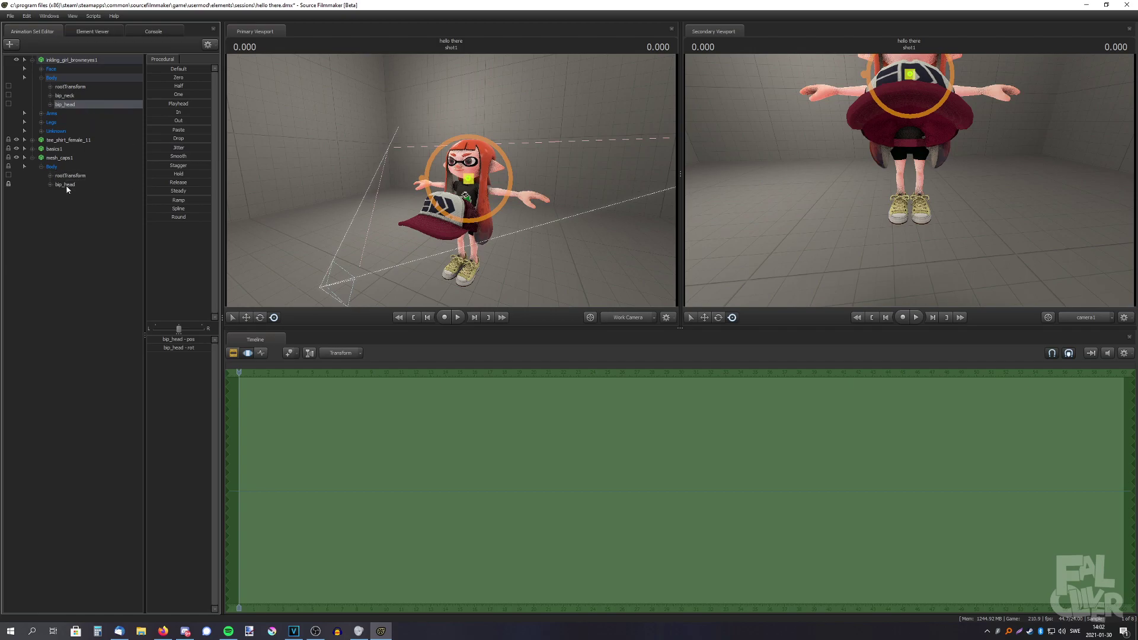
Zero the cap's bip_head bone to fit the cap onto the inkling girl's head
click(65, 185)
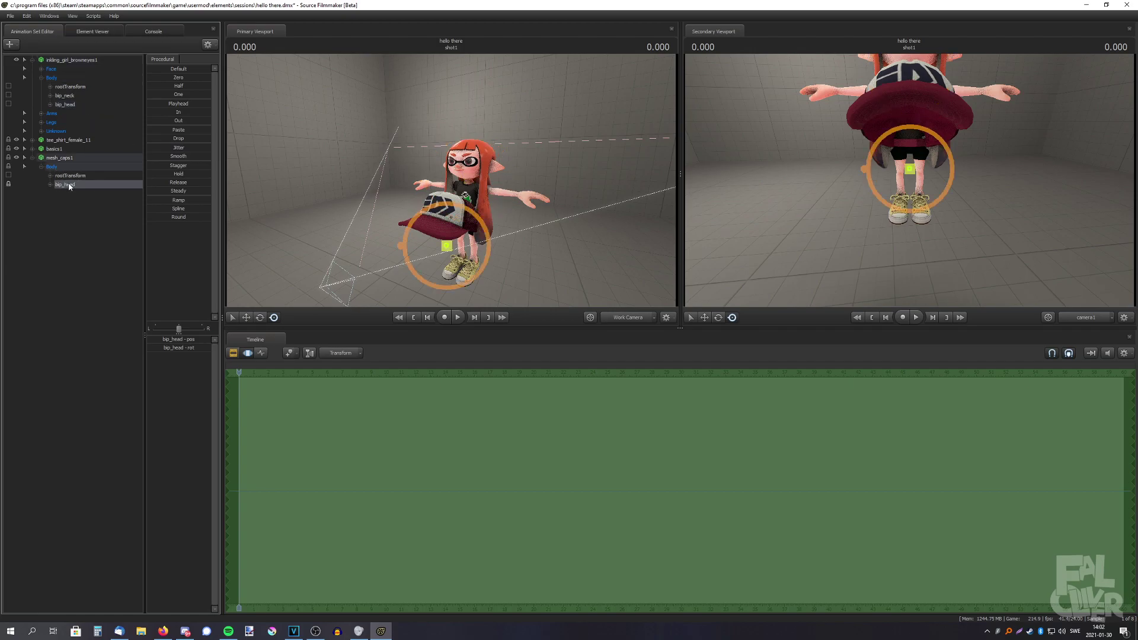
drag(158, 77, 213, 77)
click(62, 243)
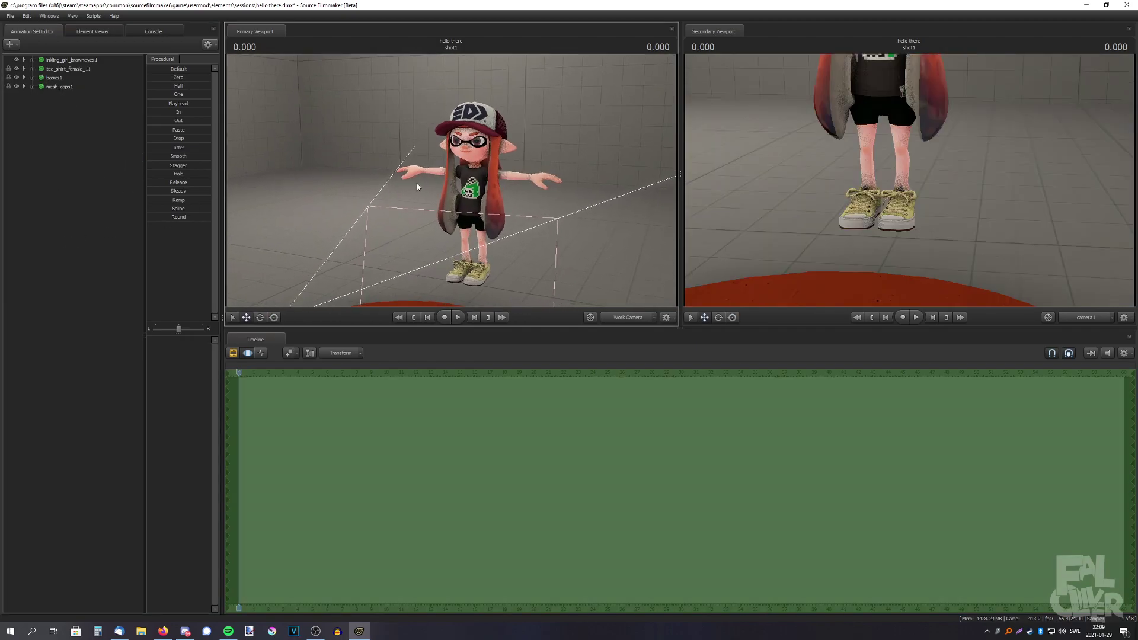
Recolor the inkling girl's hair from orange to green by editing her model's material color
click(72, 60)
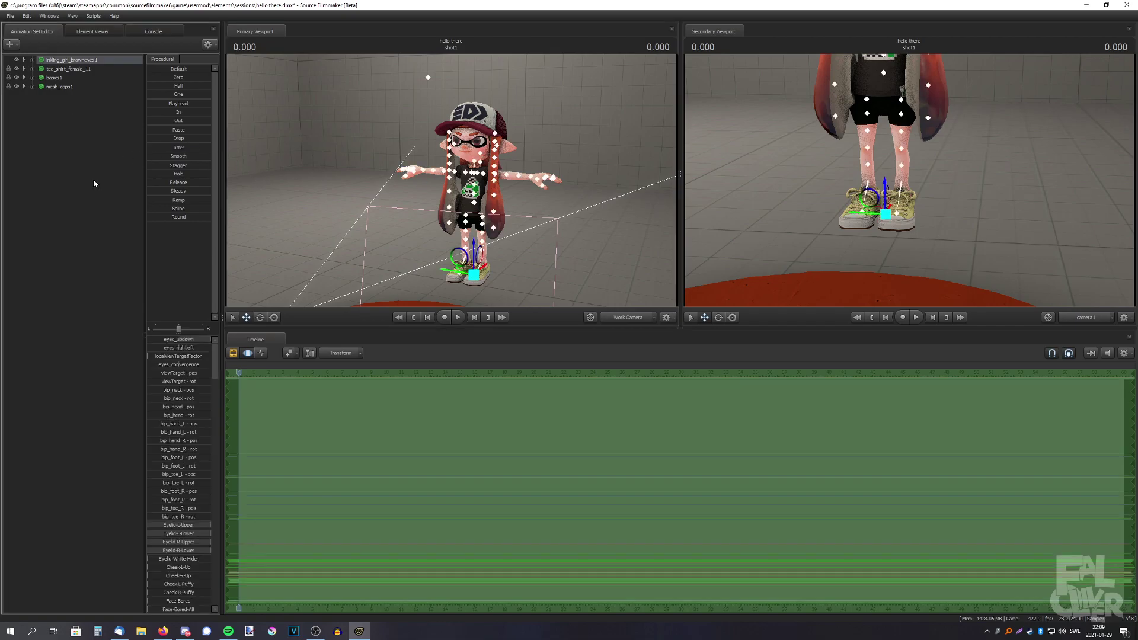
right_click(74, 60)
mouse_move(127, 103)
click(168, 111)
click(32, 31)
right_click(63, 61)
click(96, 184)
right_click(82, 60)
click(168, 110)
click(17, 245)
click(26, 285)
click(135, 308)
drag(148, 356, 227, 376)
Recolor the cap to a green matching the inkling girl's hair, and return to the animation set list
click(32, 31)
right_click(64, 68)
click(167, 119)
click(17, 245)
click(26, 292)
click(135, 317)
click(238, 392)
click(227, 384)
click(32, 31)
click(70, 145)
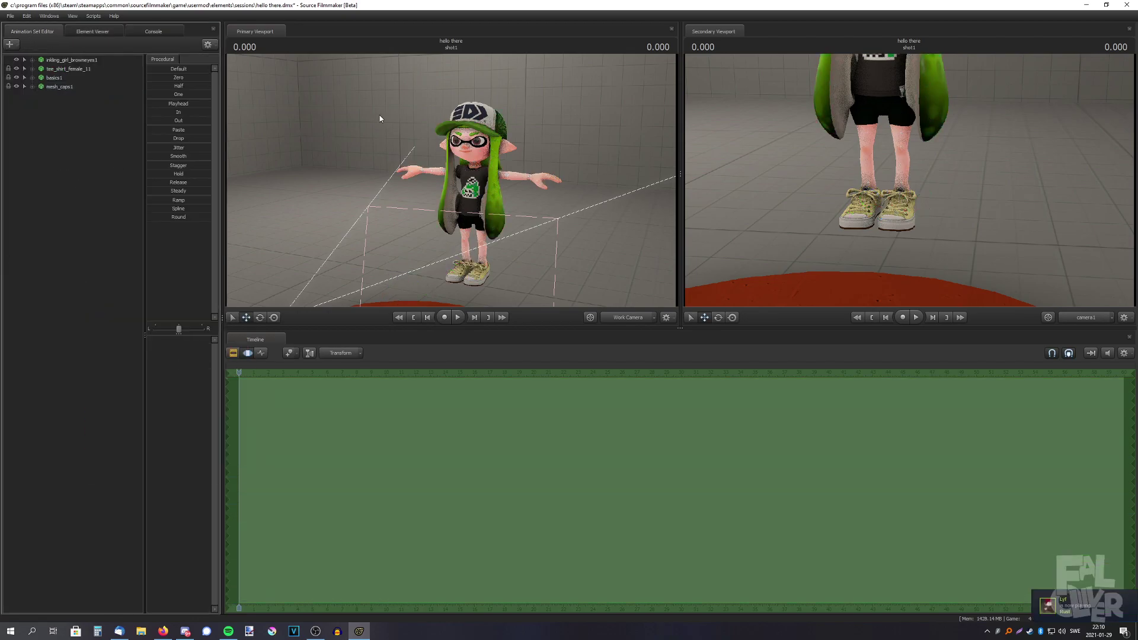
drag(380, 115, 356, 119)
mouse_move(450, 181)
mouse_down()
mouse_move(430, 177)
mouse_move(450, 179)
mouse_up()
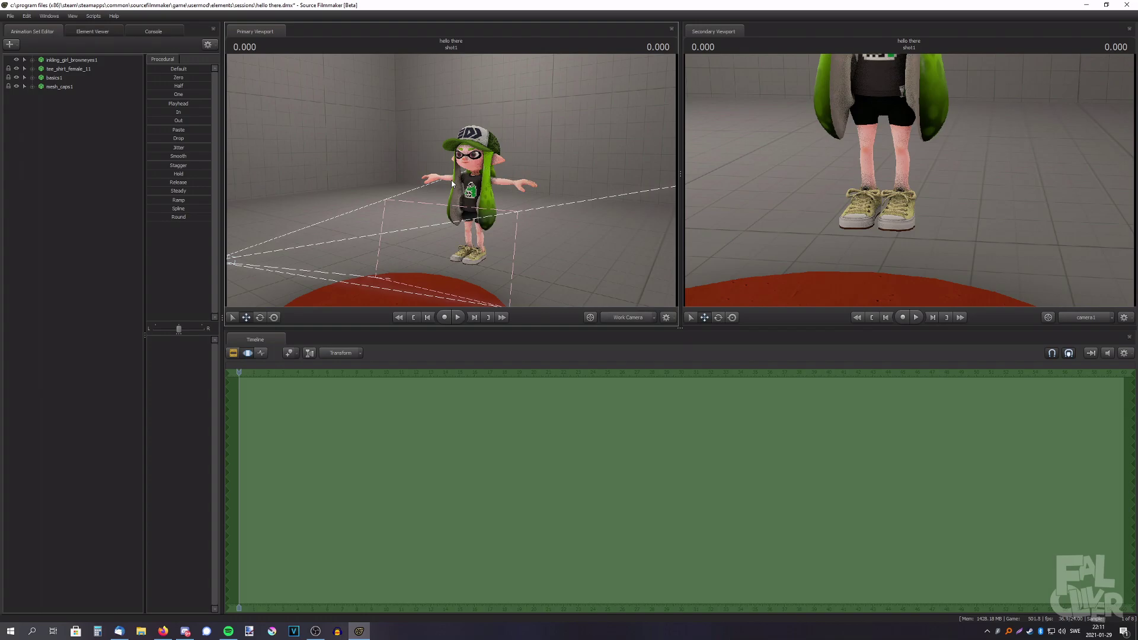